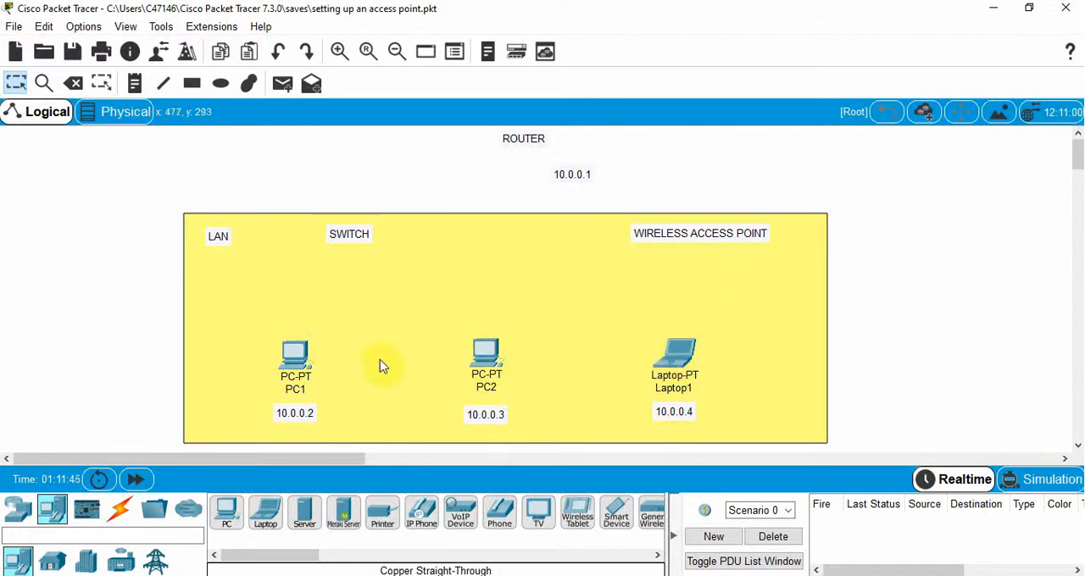
- Place a 2960 switch beside the SWITCH label in the yellow LAN area
{"action": "left_click", "coordinate": [18, 510]}
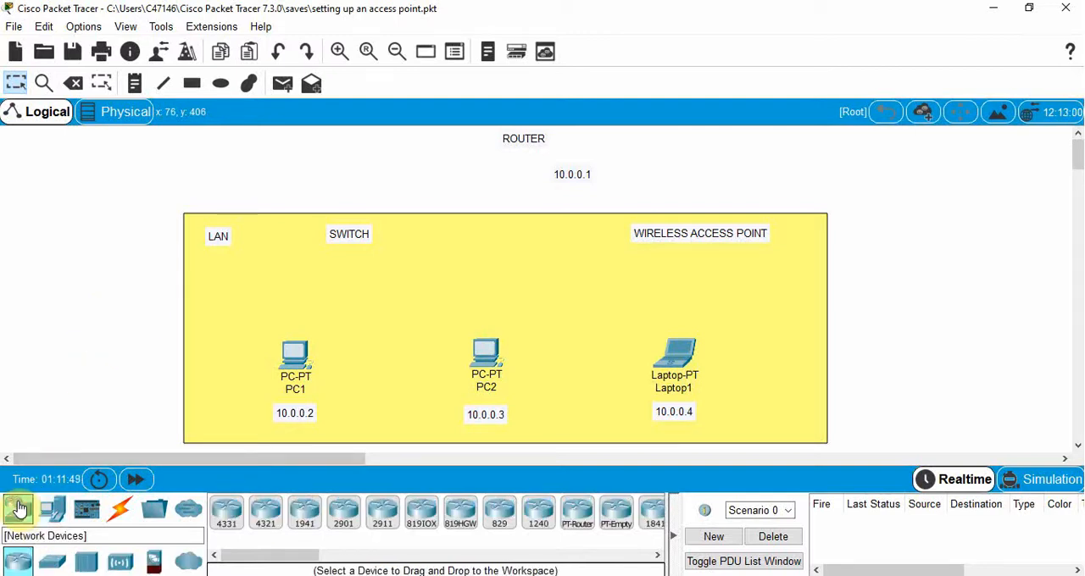
{"action": "left_click", "coordinate": [52, 562]}
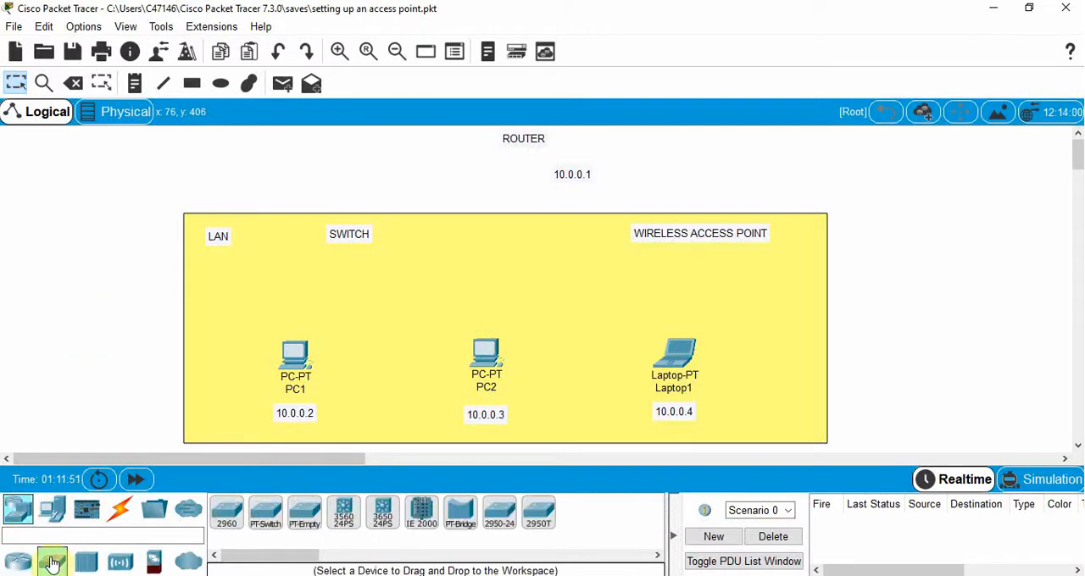
{"action": "left_click_drag", "start_coordinate": [226, 513], "coordinate": [430, 252]}
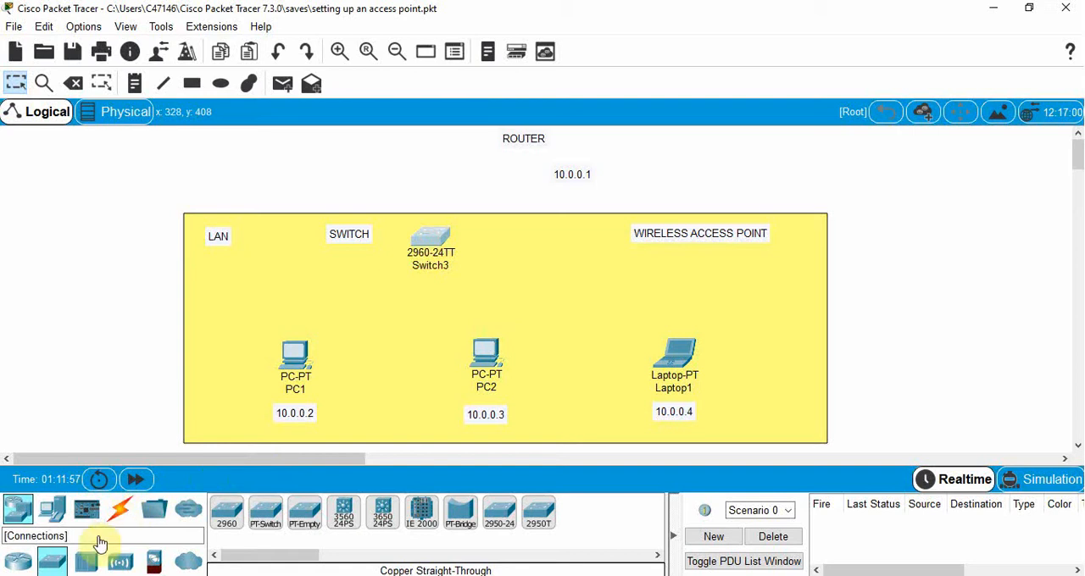
- Place a 2911 router below the ROUTER label and an AP-PT access point below the WIRELESS ACCESS POINT label
{"action": "left_click", "coordinate": [18, 562]}
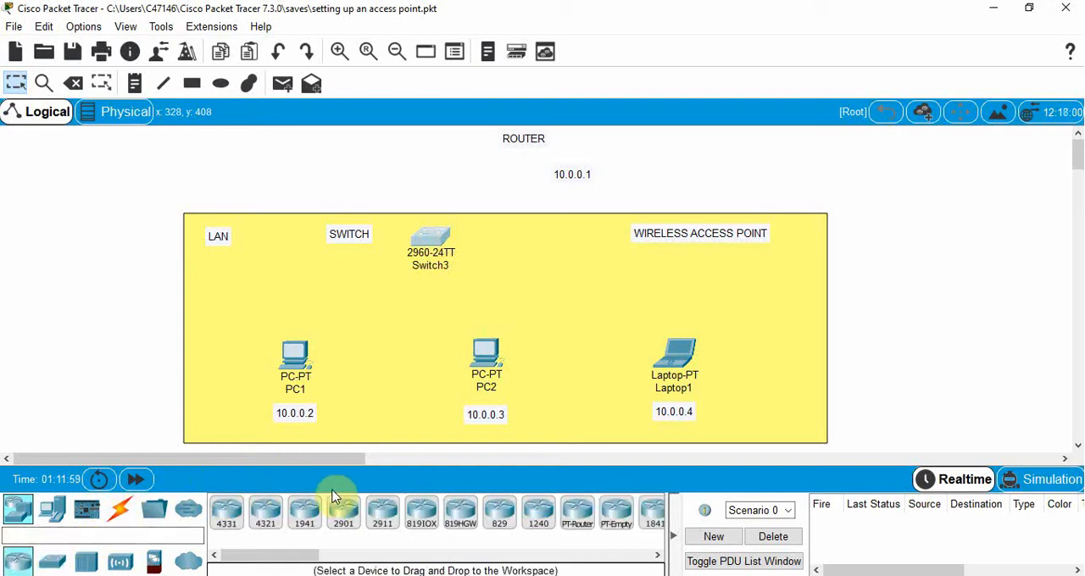
{"action": "left_click_drag", "start_coordinate": [377, 514], "coordinate": [501, 176]}
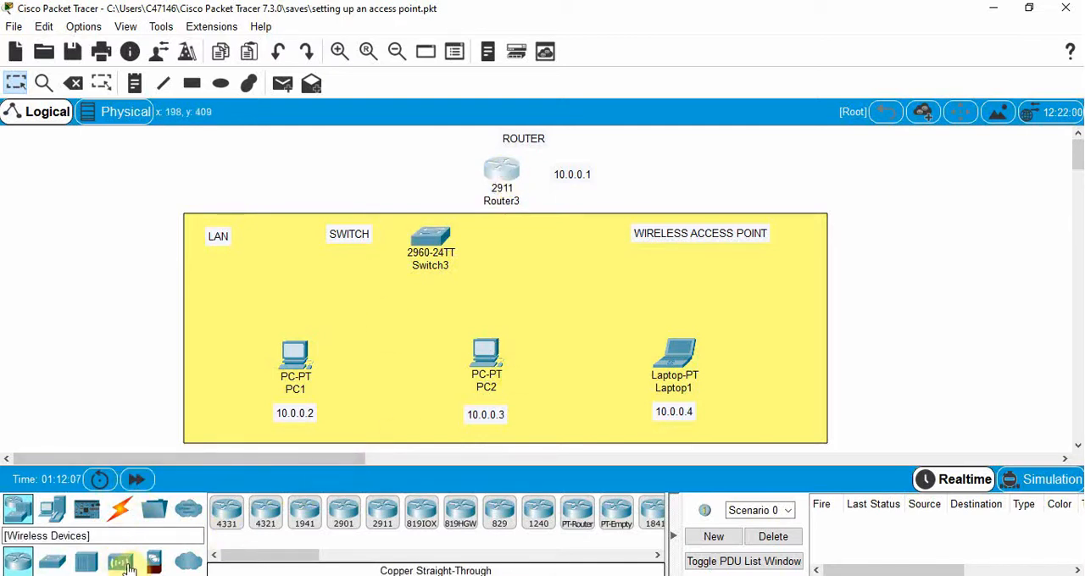
{"action": "left_click", "coordinate": [124, 566]}
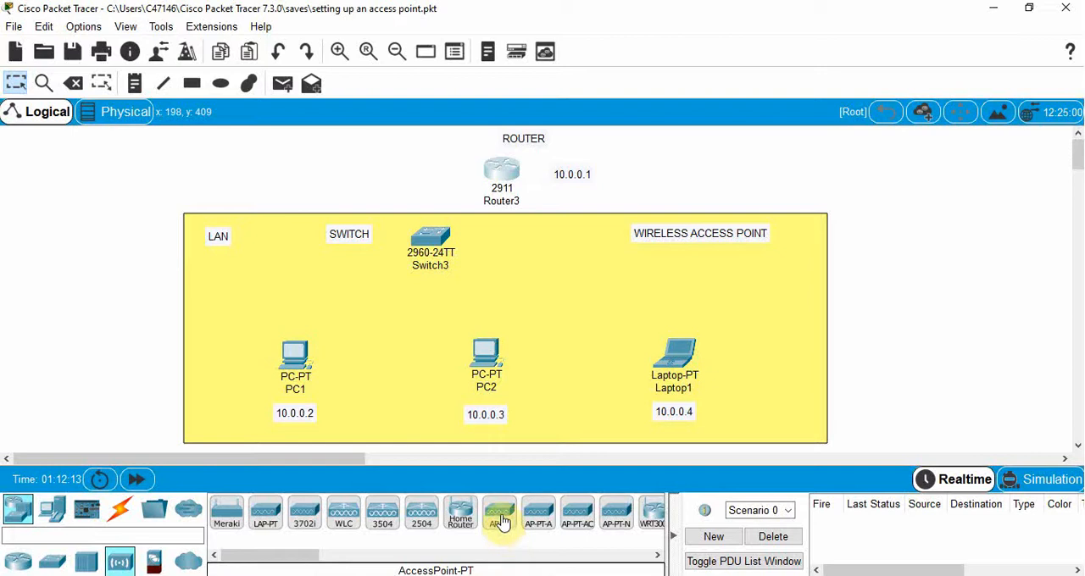
{"action": "left_click_drag", "start_coordinate": [499, 516], "coordinate": [693, 266]}
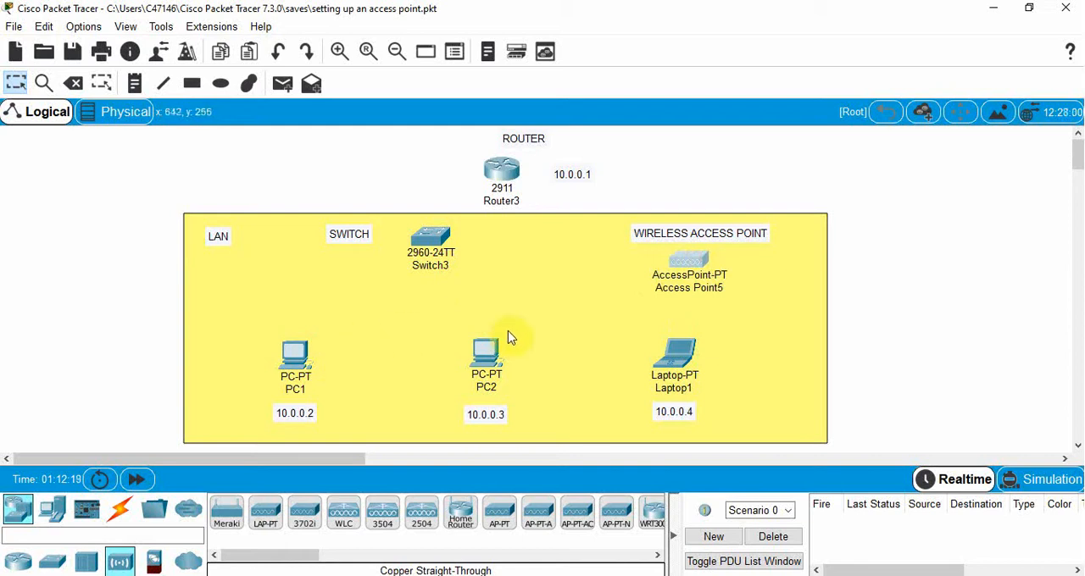
- Rename the new switch as Switch and the new access point as Access Point
{"action": "left_click", "coordinate": [441, 267]}
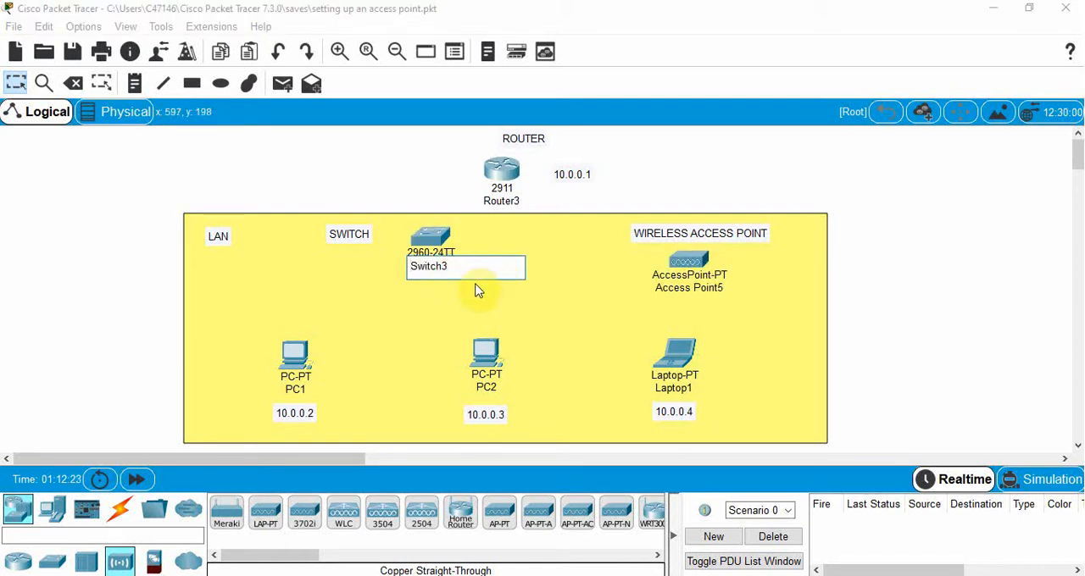
{"action": "key", "text": "Return"}
{"action": "left_click", "coordinate": [699, 289]}
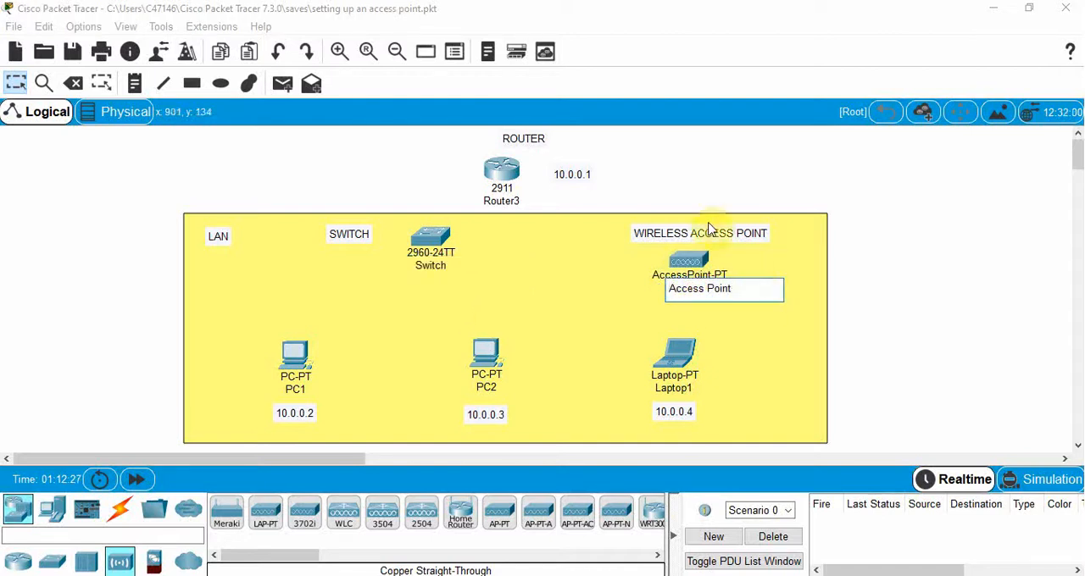
{"action": "left_click", "coordinate": [620, 174]}
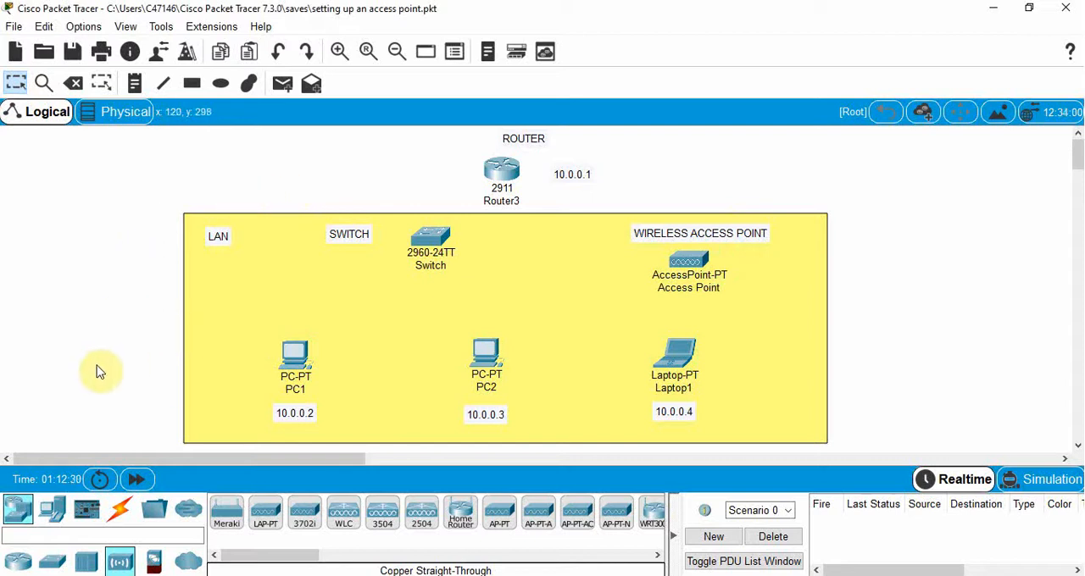
- Connect the switch's GigabitEthernet0/1 to the router's GigabitEthernet0/0 with a copper straight-through cable
{"action": "left_click", "coordinate": [120, 510]}
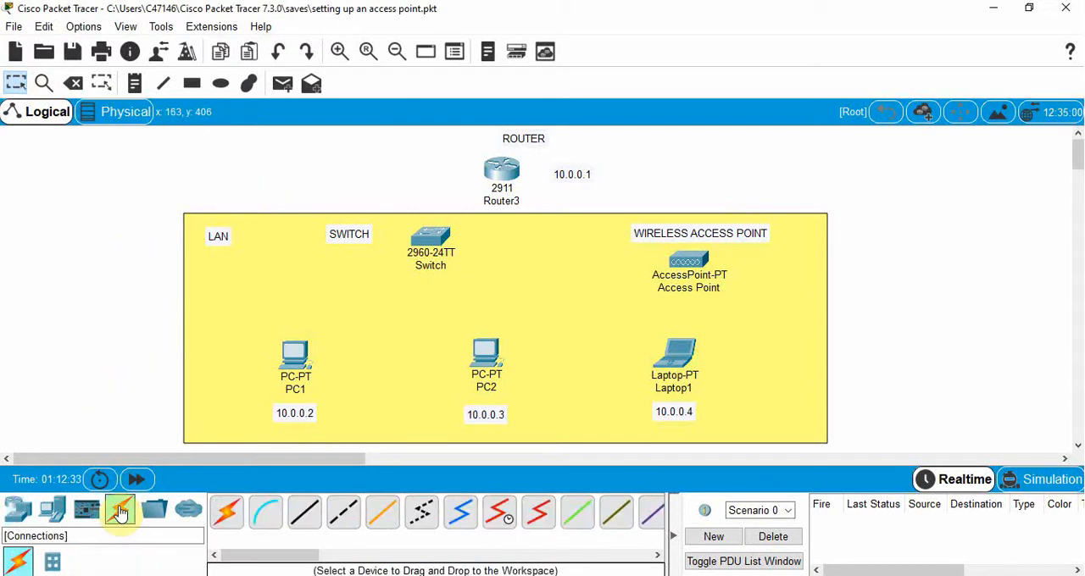
{"action": "left_click", "coordinate": [308, 515]}
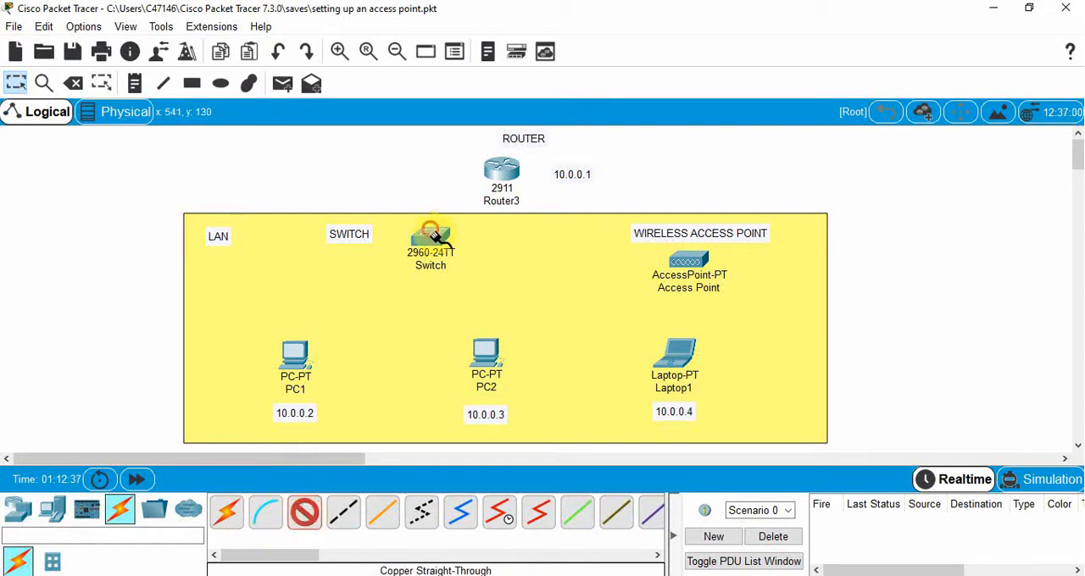
{"action": "left_click", "coordinate": [434, 237]}
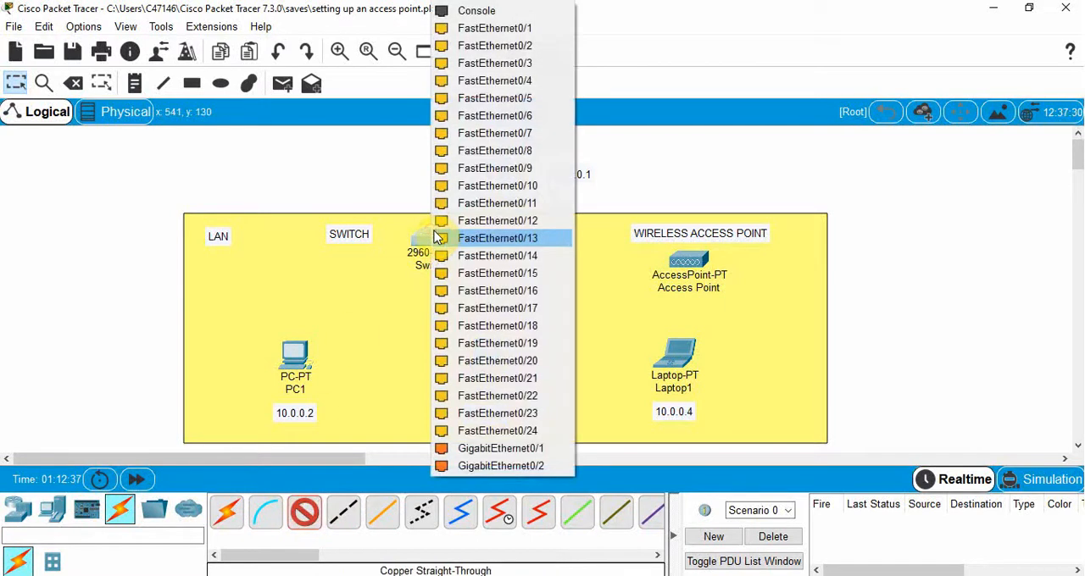
{"action": "left_click", "coordinate": [486, 452]}
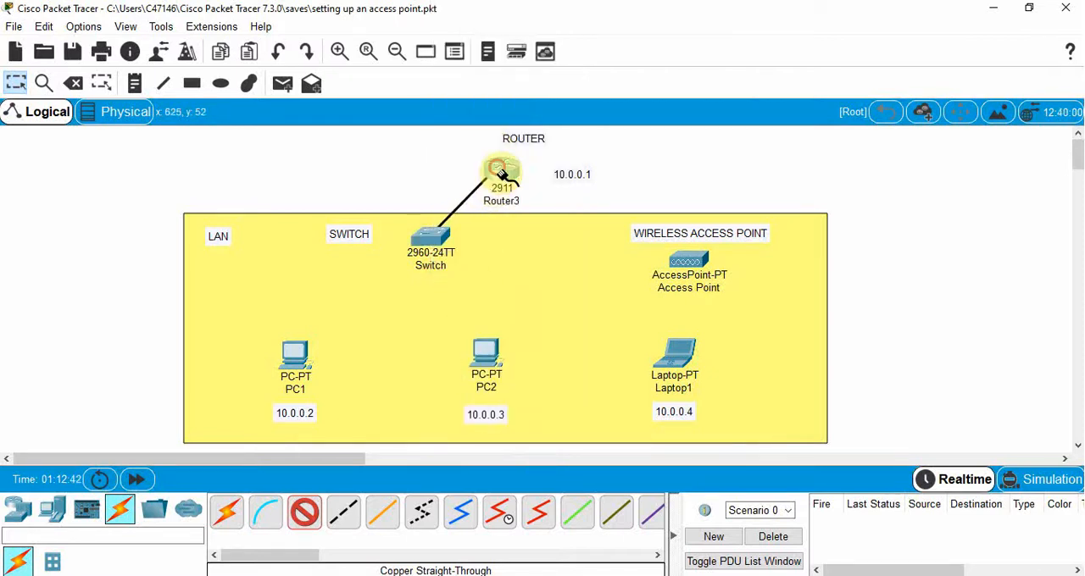
{"action": "left_click", "coordinate": [498, 170]}
{"action": "left_click", "coordinate": [545, 215]}
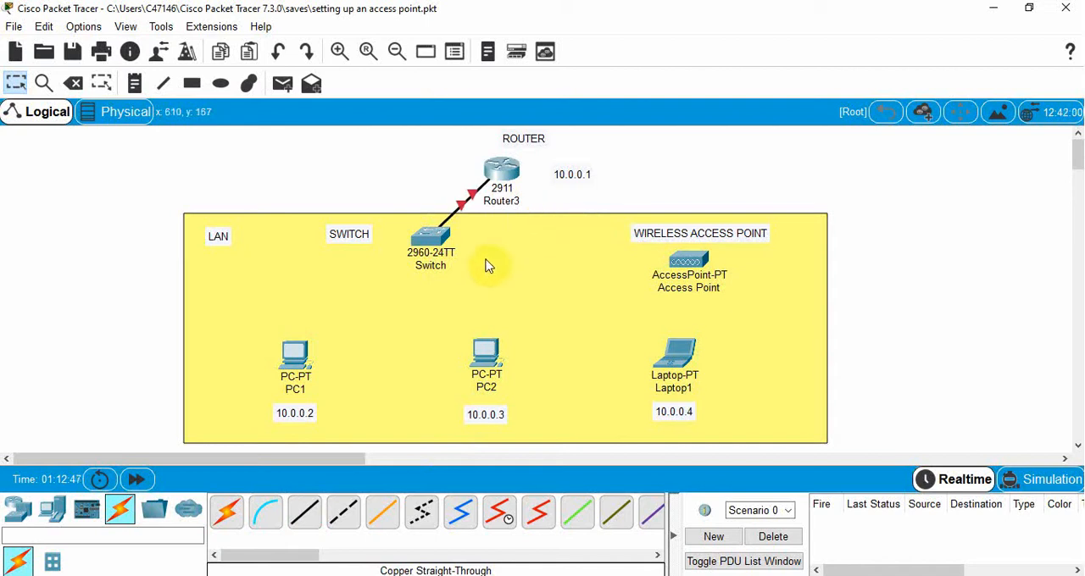
- Connect PC1's FastEthernet0 to the switch's FastEthernet0/1 with a copper straight-through cable
{"action": "left_click", "coordinate": [304, 512]}
{"action": "left_click", "coordinate": [298, 351]}
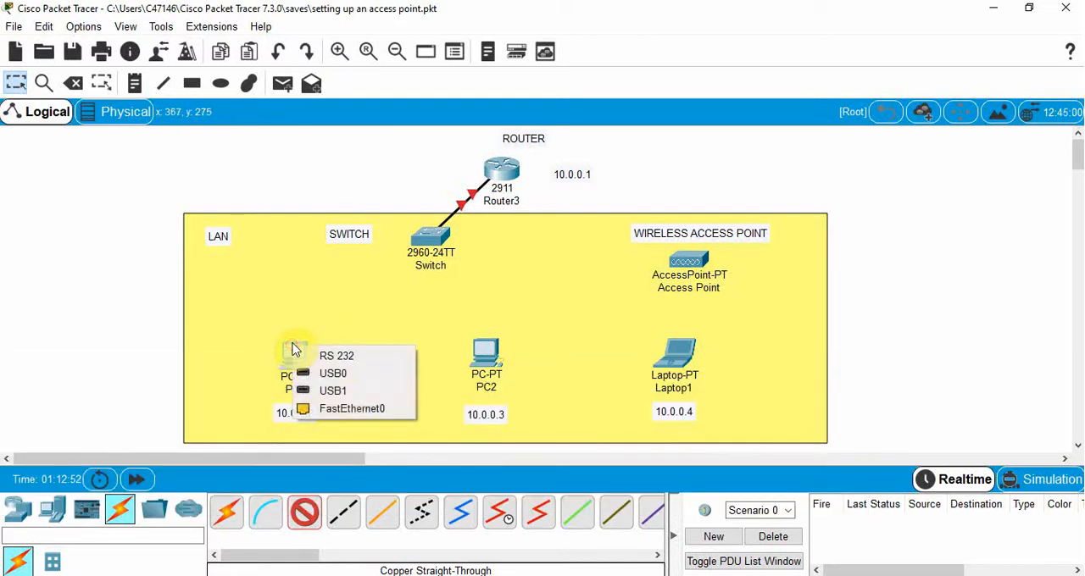
{"action": "left_click", "coordinate": [359, 411]}
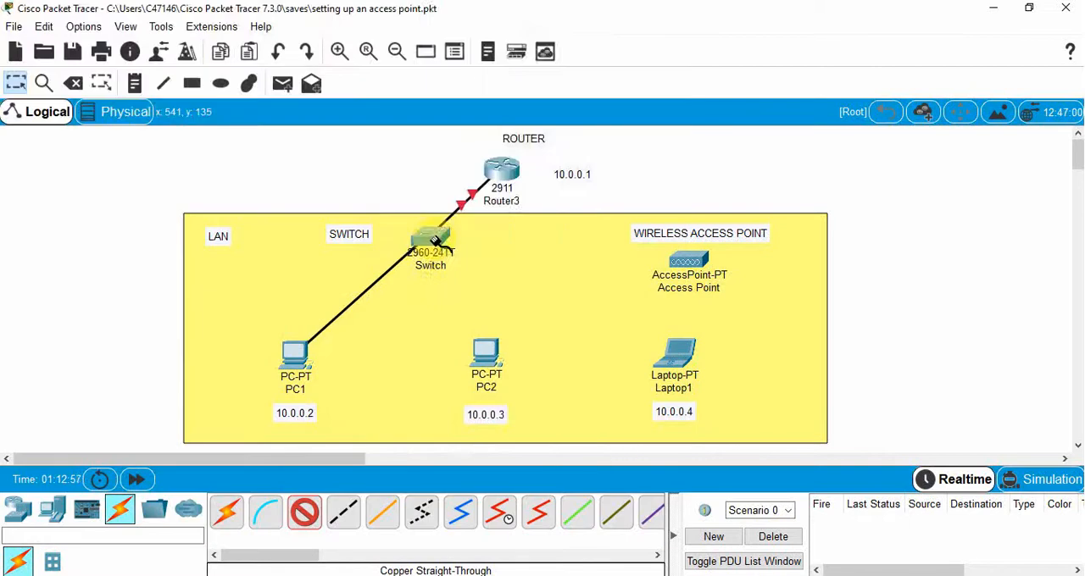
{"action": "left_click", "coordinate": [432, 239]}
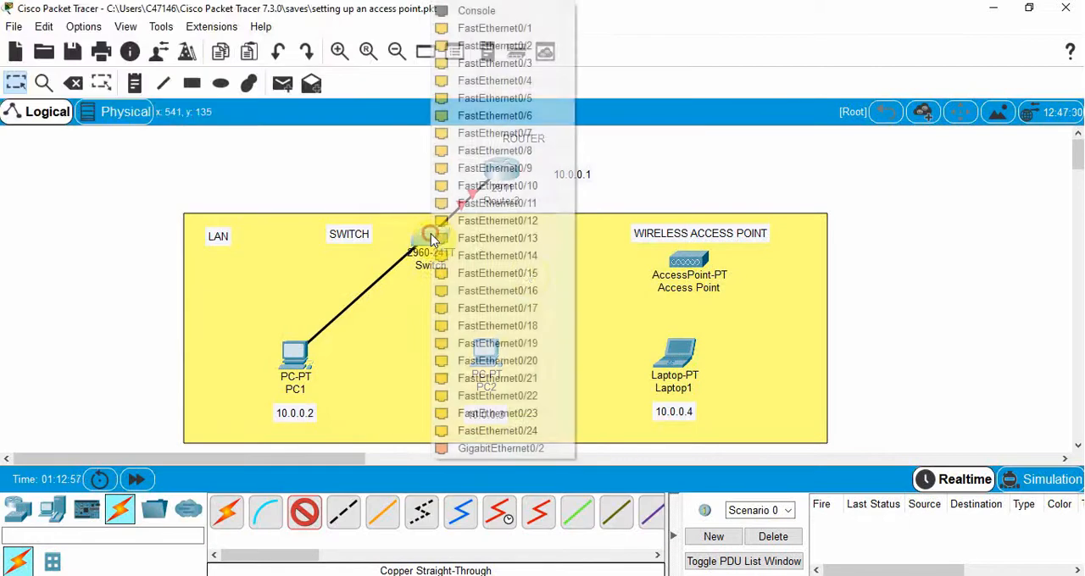
{"action": "left_click", "coordinate": [469, 28]}
- Connect the switch's FastEthernet0/2 to Port 0 of the access point with a copper straight-through cable
{"action": "left_click", "coordinate": [304, 513]}
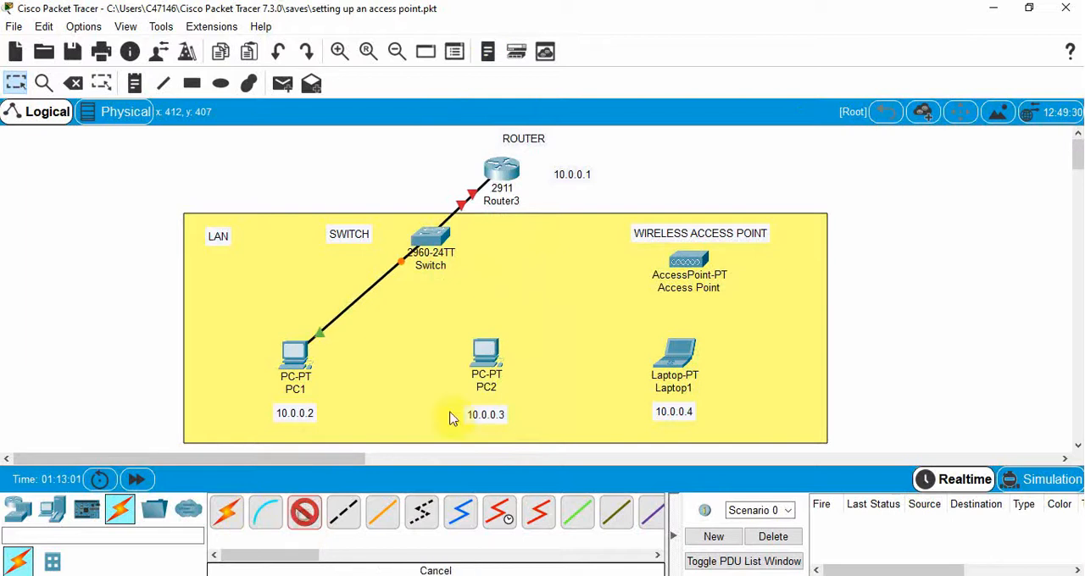
{"action": "left_click", "coordinate": [434, 239]}
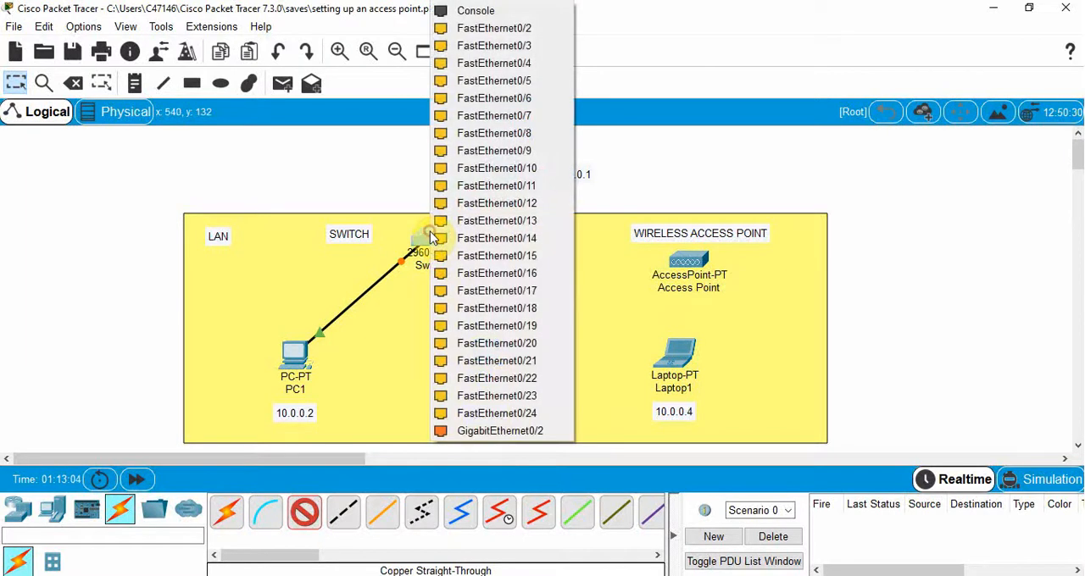
{"action": "left_click", "coordinate": [470, 34]}
{"action": "left_click", "coordinate": [690, 261]}
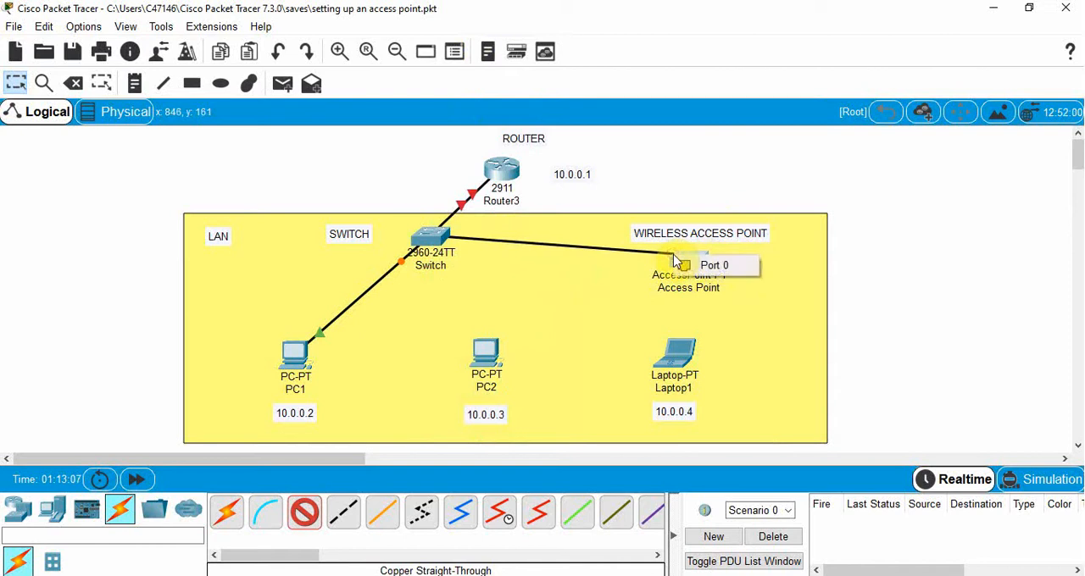
{"action": "left_click", "coordinate": [710, 265]}
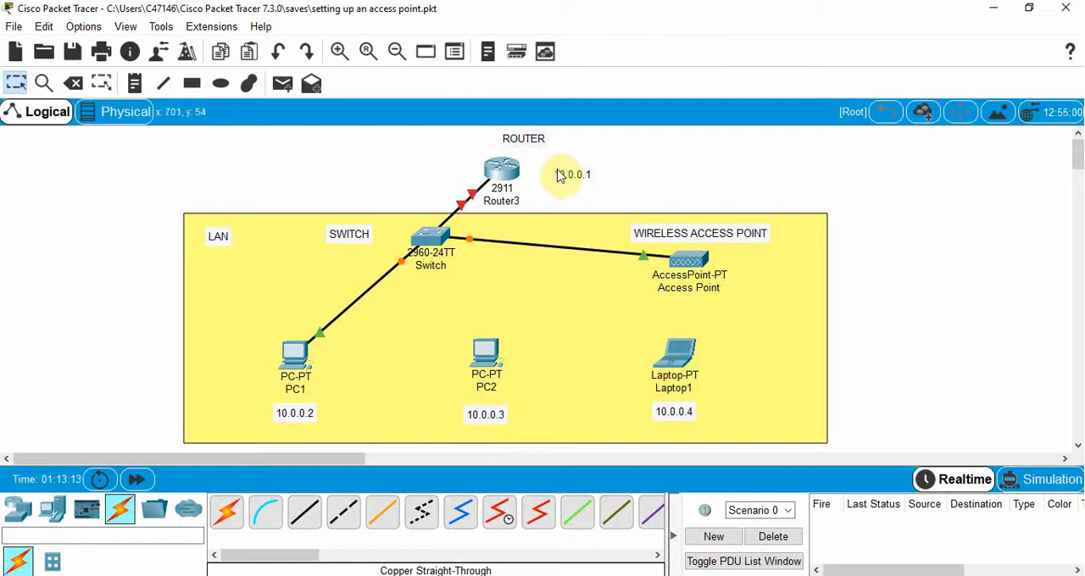
- Configure the router's GigabitEthernet0/0 with IP address 10.0.0.1 and subnet mask 255.0.0.0, and turn the port on
{"action": "left_click", "coordinate": [502, 170]}
{"action": "left_click_drag", "start_coordinate": [481, 78], "coordinate": [787, 86]}
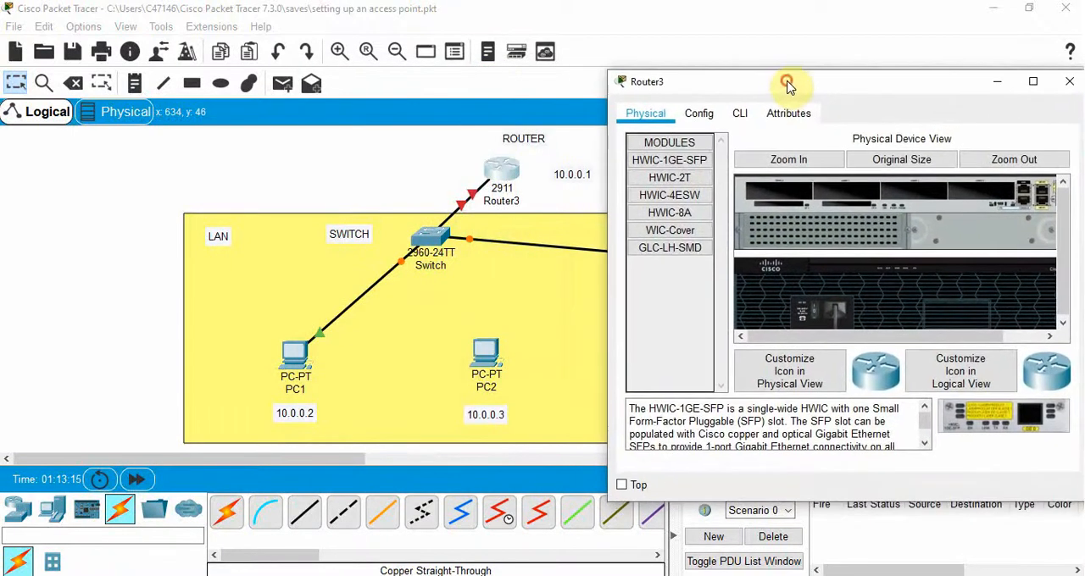
{"action": "left_click", "coordinate": [700, 116]}
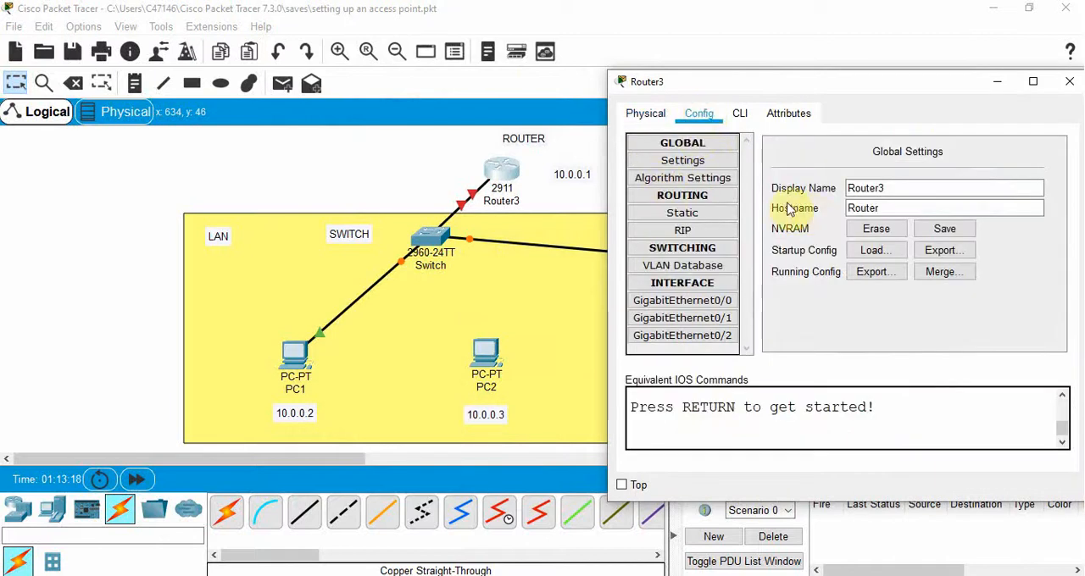
{"action": "left_click", "coordinate": [694, 302]}
{"action": "left_click", "coordinate": [933, 244]}
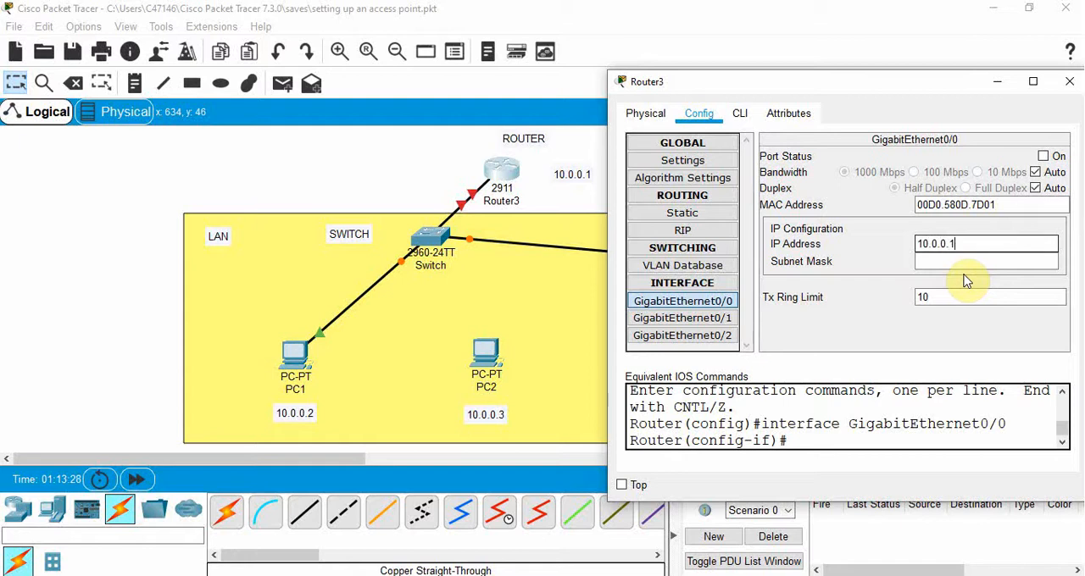
{"action": "left_click", "coordinate": [945, 263]}
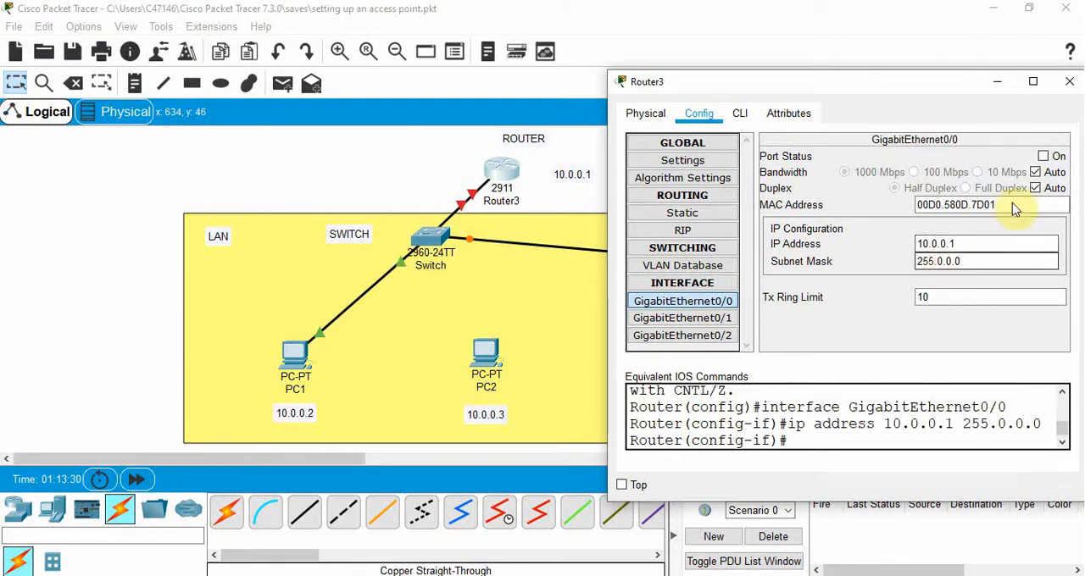
{"action": "left_click", "coordinate": [1043, 157]}
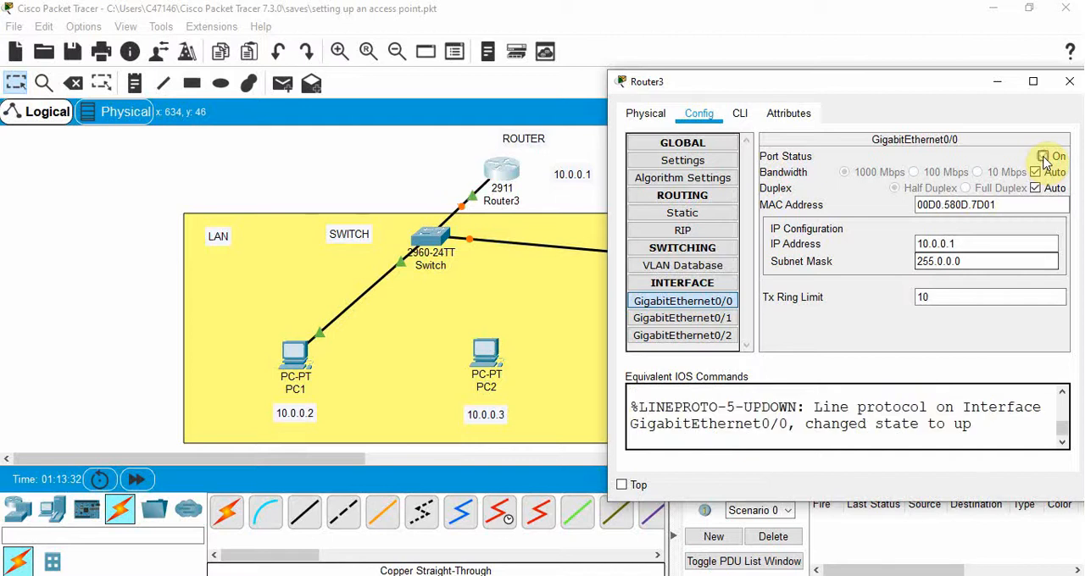
{"action": "left_click", "coordinate": [1070, 82]}
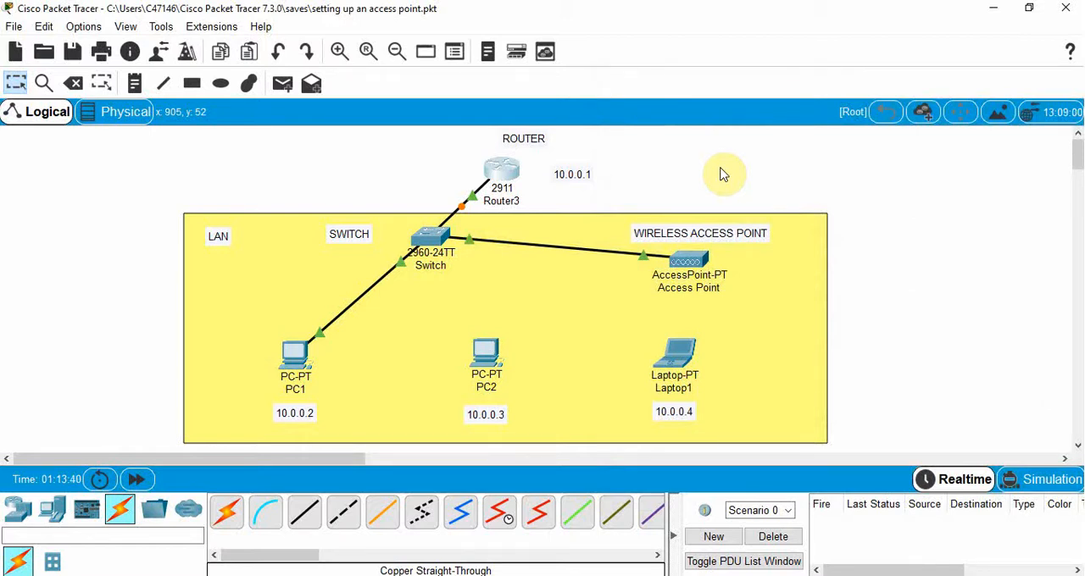
- Set the SSID of the access point's wireless Port 1 to YOURNETWORK
{"action": "left_click", "coordinate": [697, 259]}
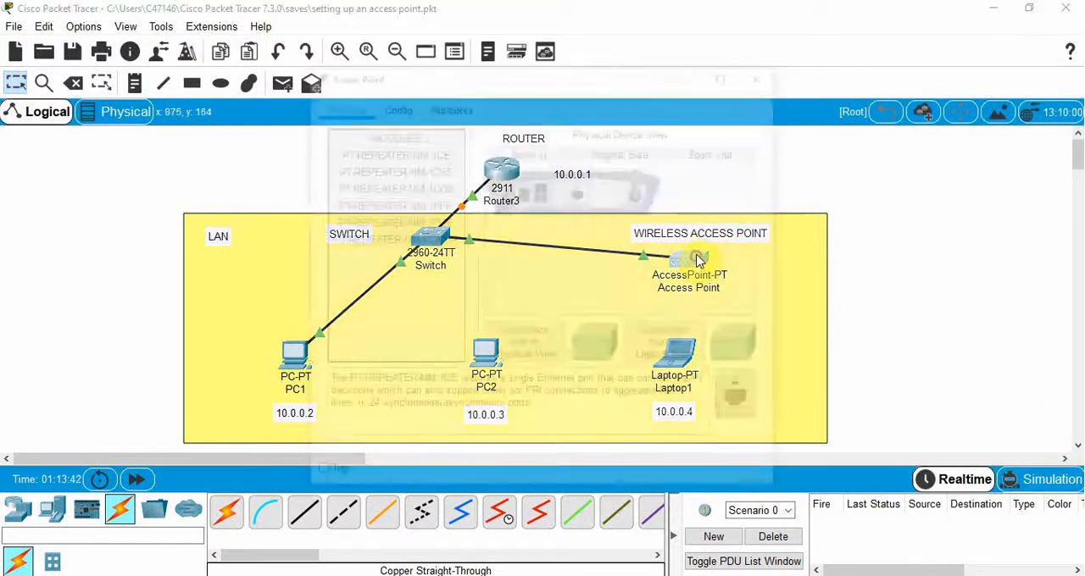
{"action": "left_click_drag", "start_coordinate": [601, 86], "coordinate": [345, 87]}
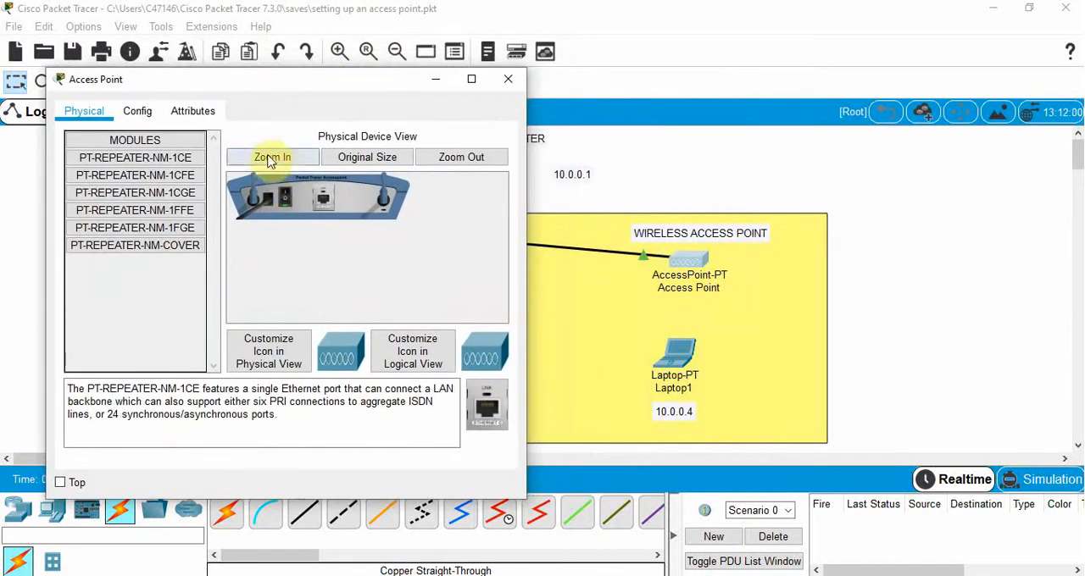
{"action": "left_click", "coordinate": [141, 116]}
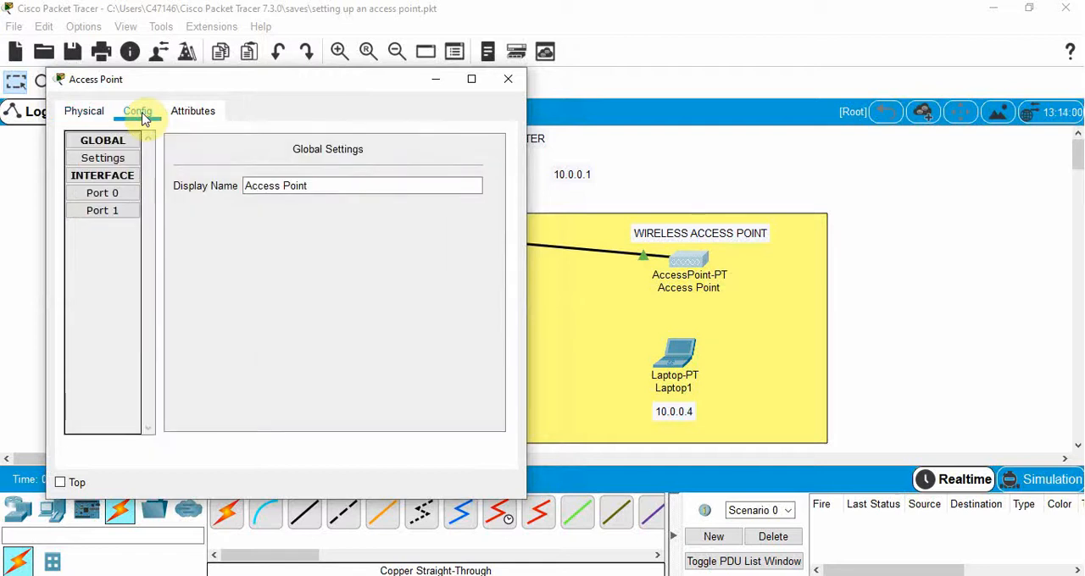
{"action": "left_click", "coordinate": [102, 211]}
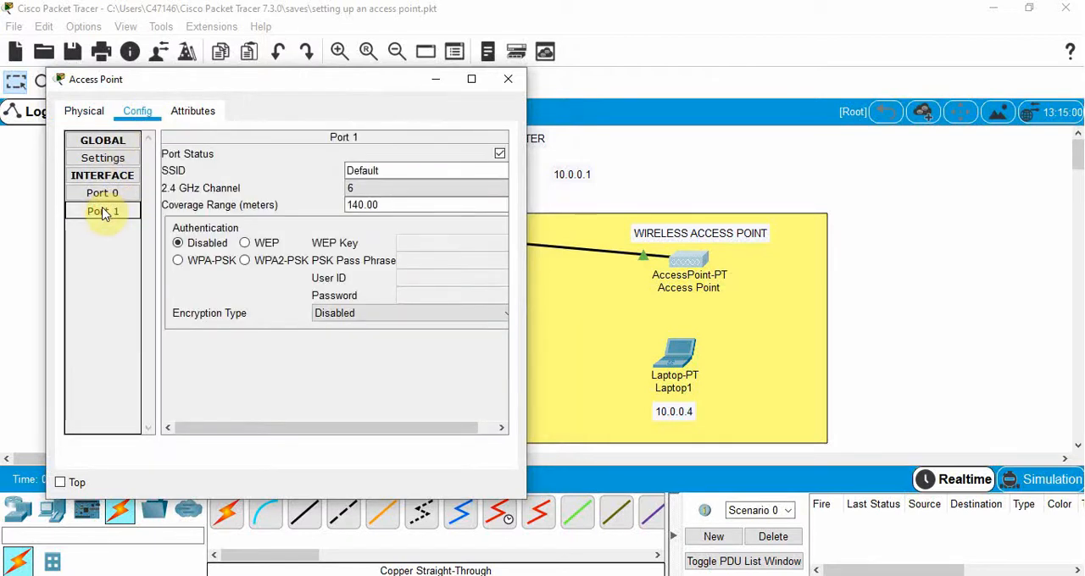
{"action": "left_click_drag", "start_coordinate": [525, 237], "coordinate": [600, 235]}
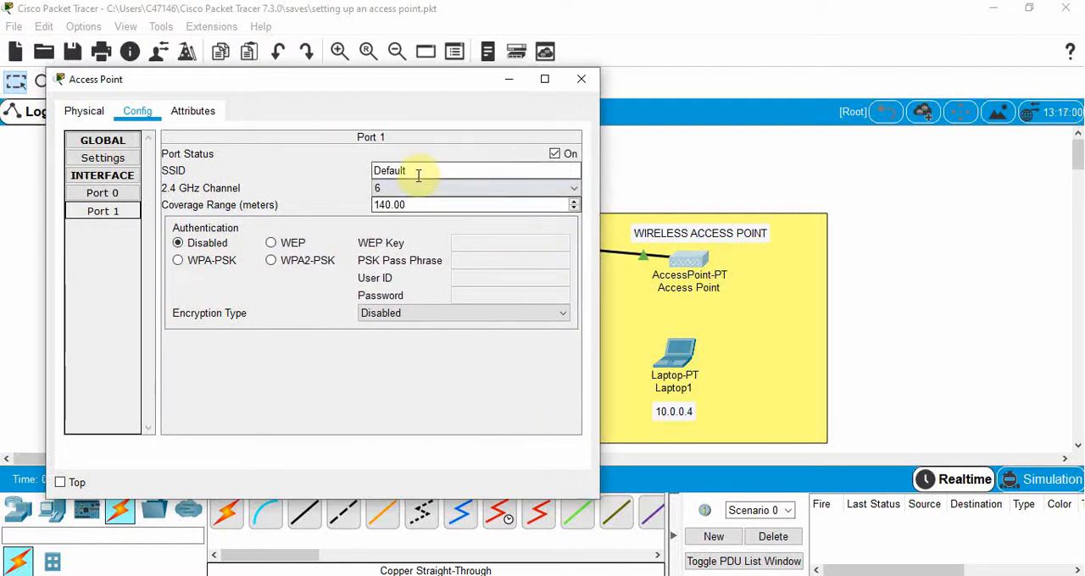
{"action": "left_click_drag", "start_coordinate": [416, 170], "coordinate": [341, 173]}
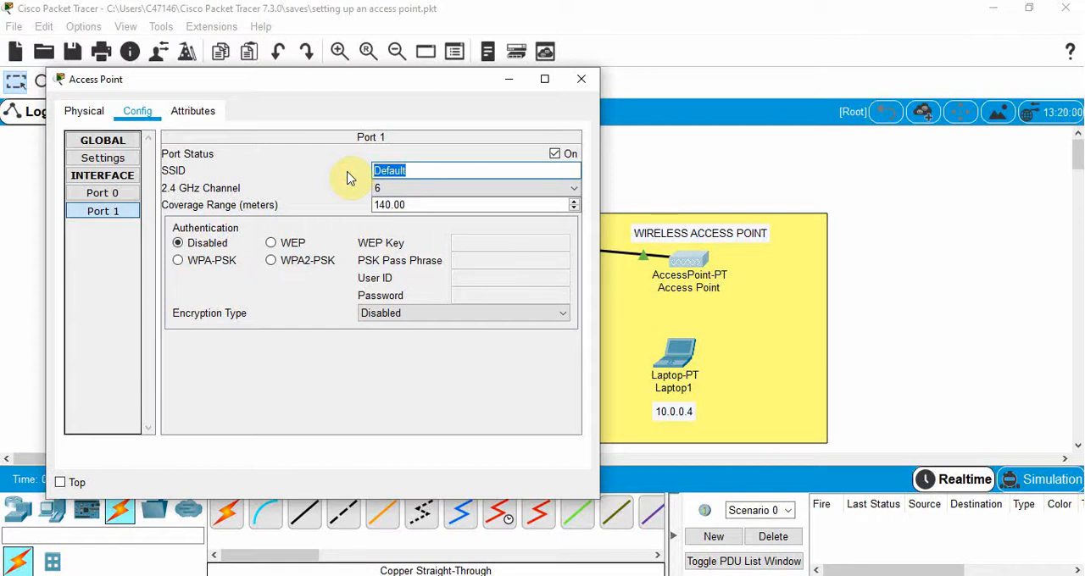
{"action": "type", "text": "YOURNETWORK"}
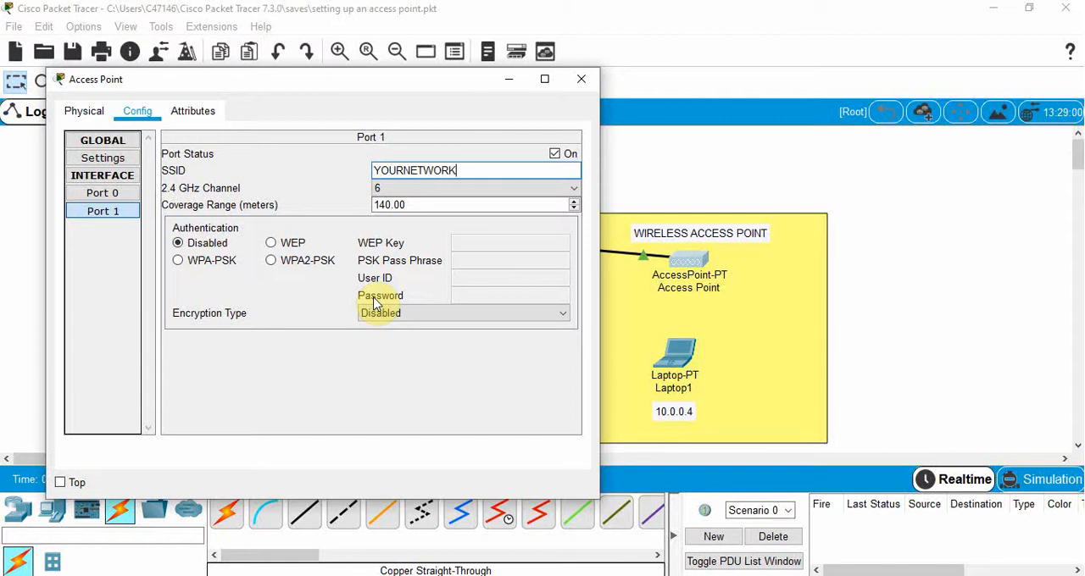
- Enable WEP authentication on the access point's Port 1, enter the WEP key, and close the device window
{"action": "left_click", "coordinate": [271, 245]}
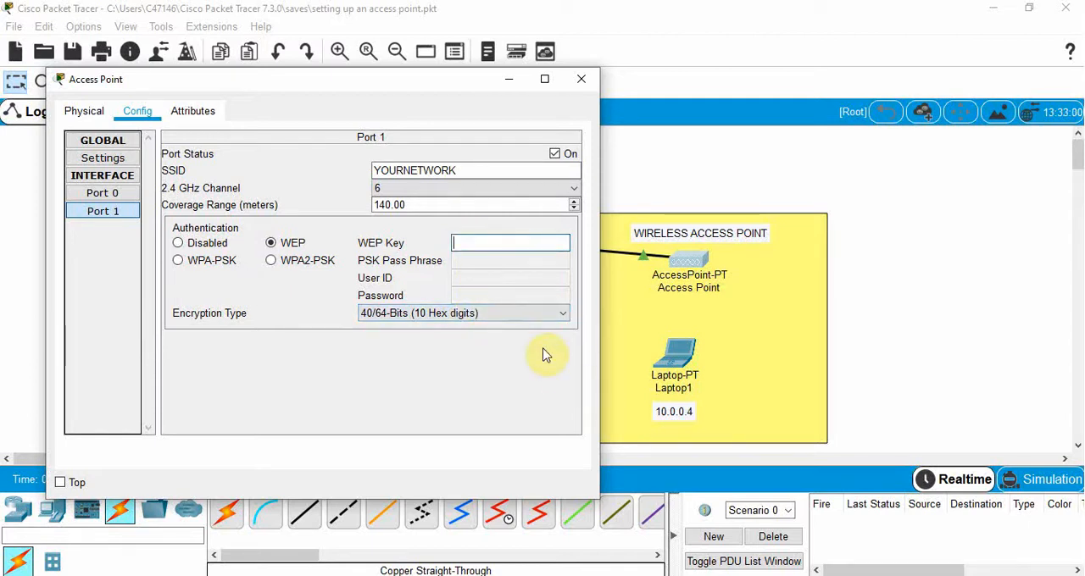
{"action": "type", "text": "234567890"}
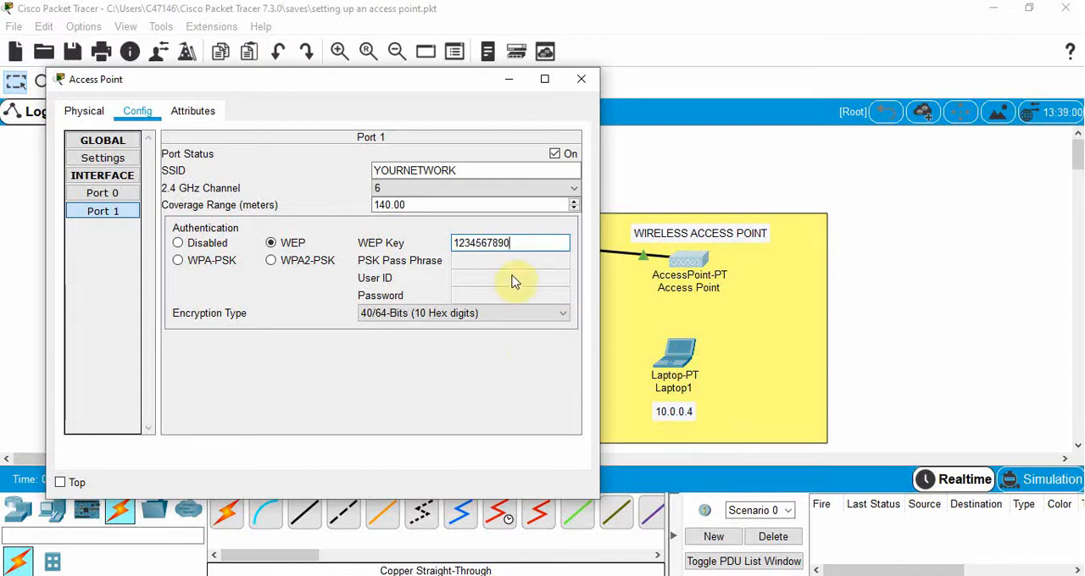
{"action": "left_click", "coordinate": [581, 79]}
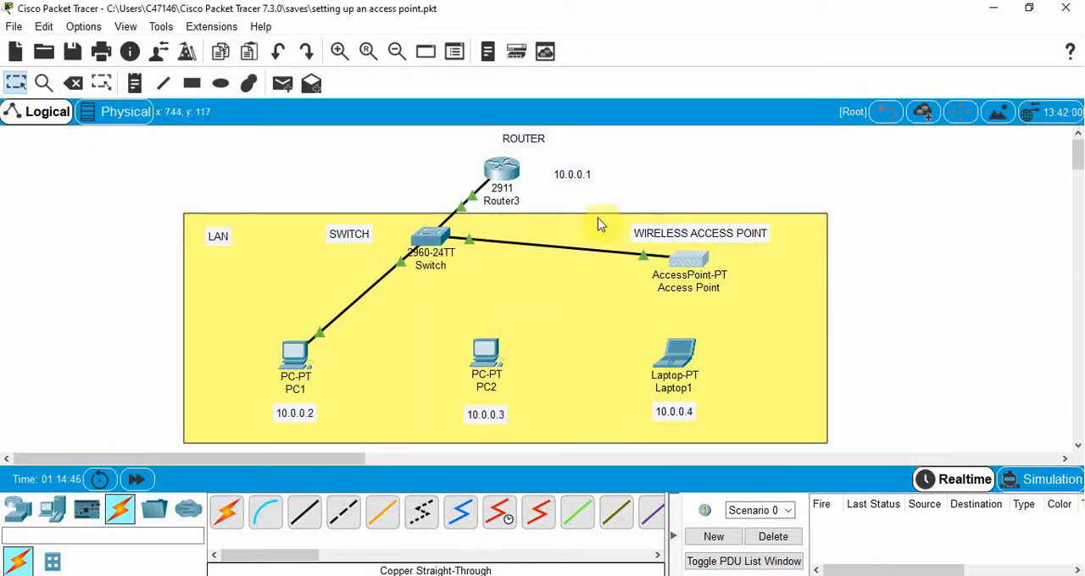
- Configure PC1 with the static IP address 10.0.0.2 and subnet mask 255.0.0.0
{"action": "left_click", "coordinate": [297, 357]}
{"action": "left_click_drag", "start_coordinate": [443, 75], "coordinate": [642, 69]}
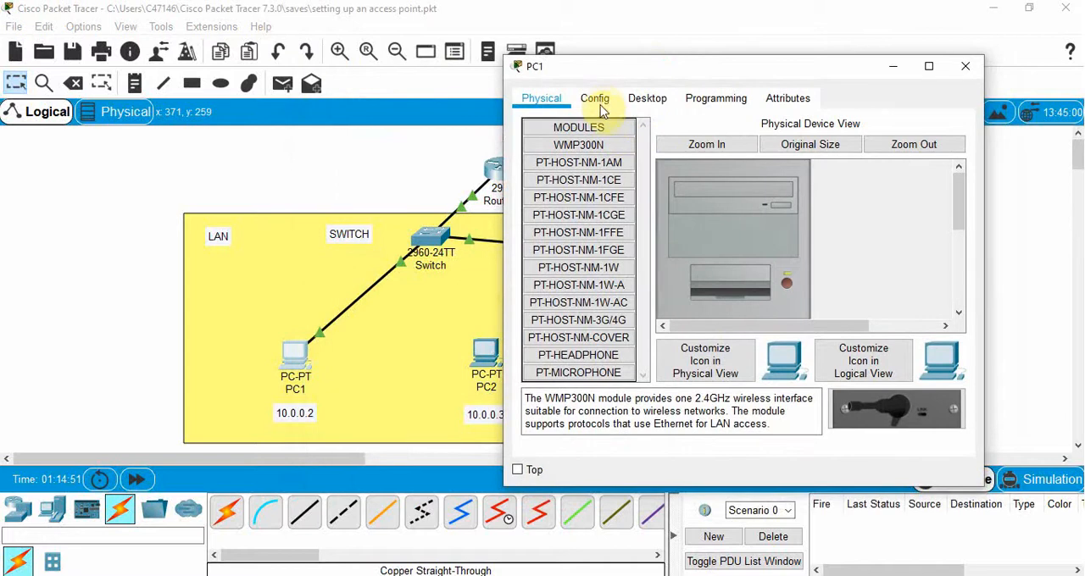
{"action": "left_click", "coordinate": [650, 100]}
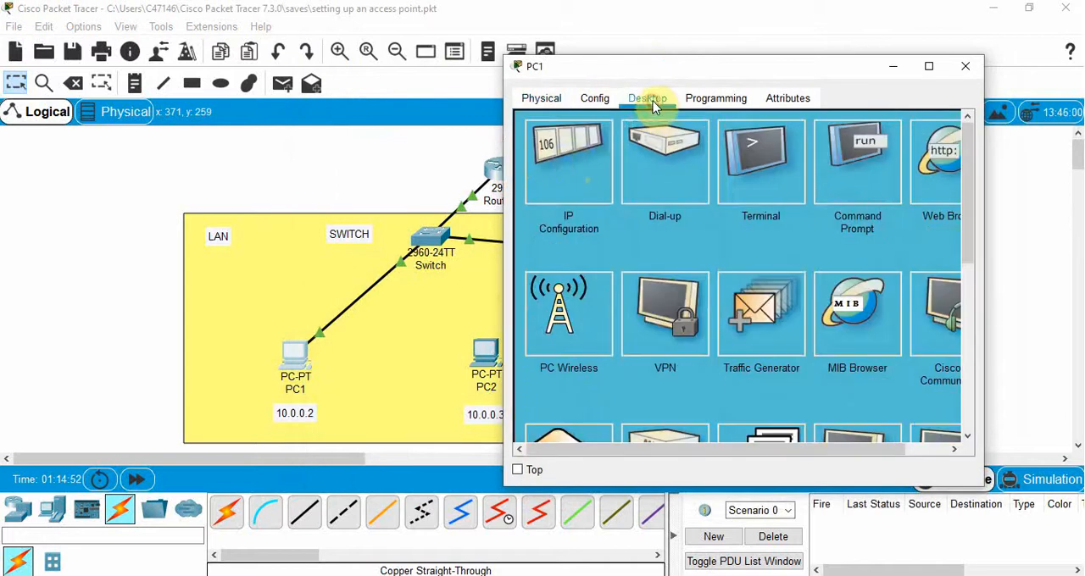
{"action": "left_click", "coordinate": [565, 155]}
{"action": "left_click", "coordinate": [675, 216]}
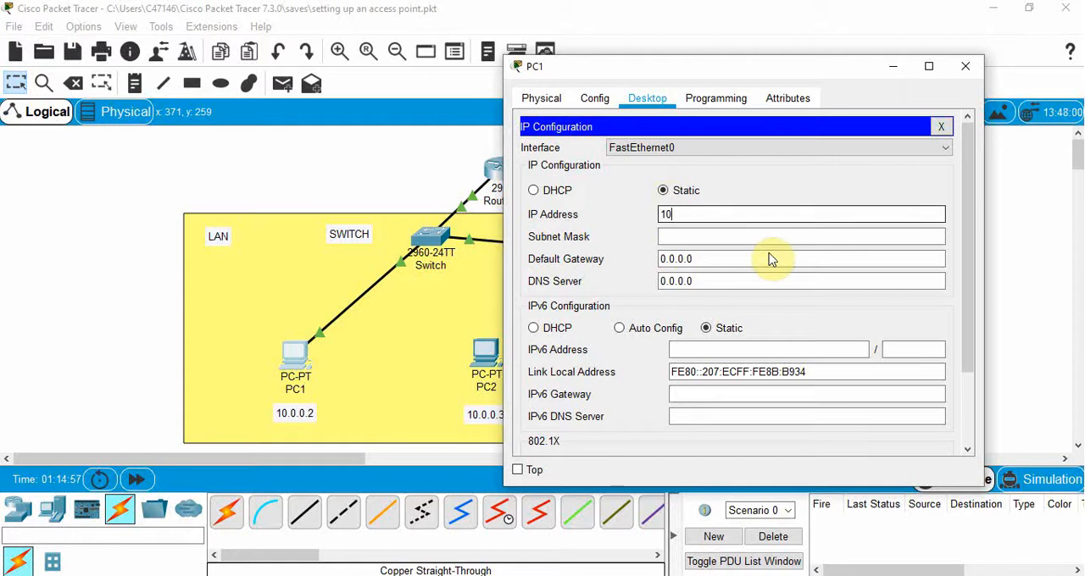
{"action": "type", "text": "10.0.0.2"}
{"action": "left_click", "coordinate": [691, 240]}
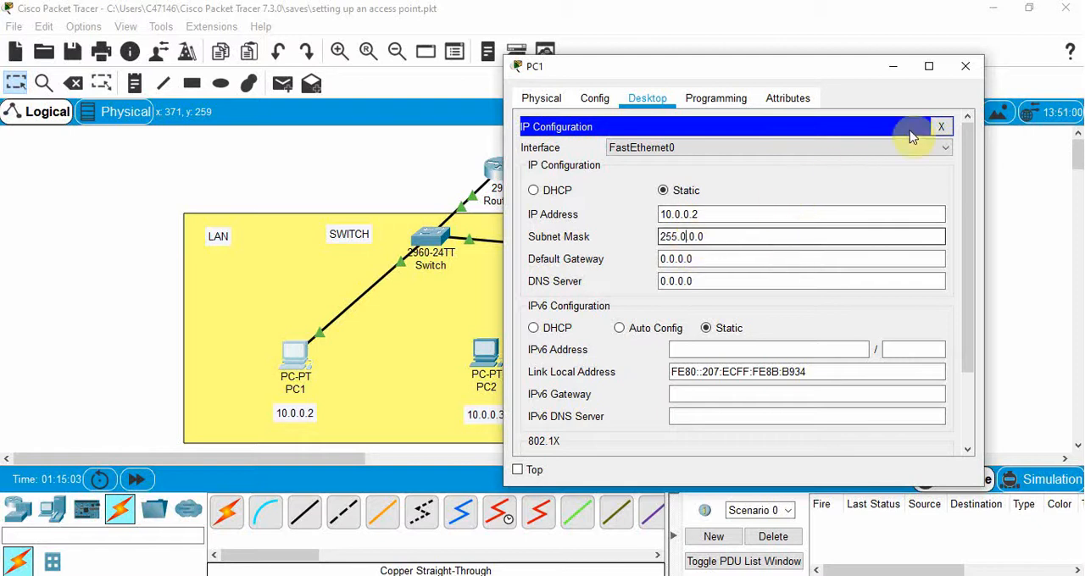
{"action": "left_click", "coordinate": [965, 66]}
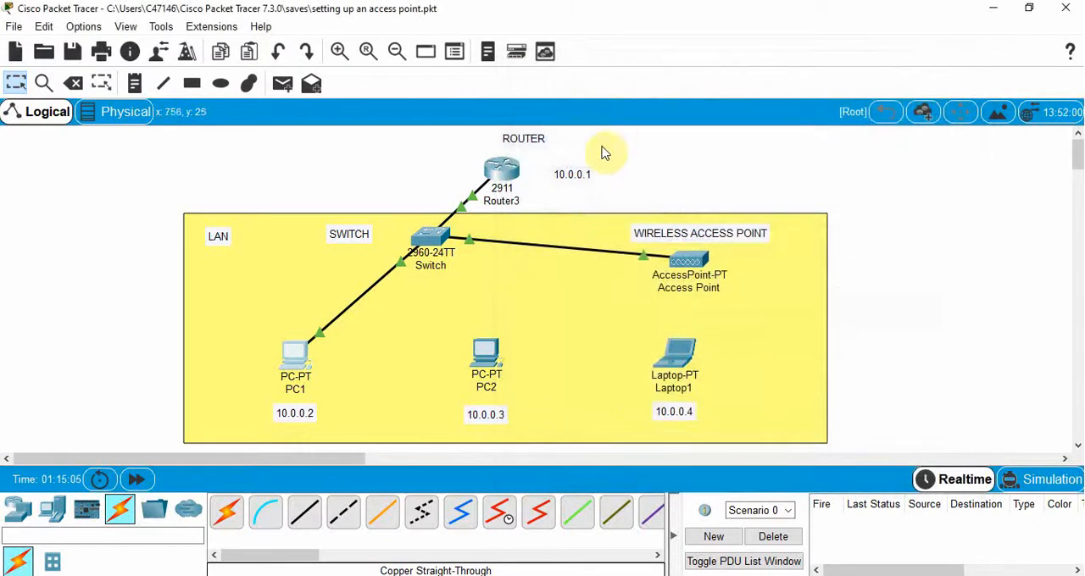
- Power off PC2 and remove the wired network module from the back of its case
{"action": "left_click", "coordinate": [488, 354]}
{"action": "left_click_drag", "start_coordinate": [471, 75], "coordinate": [722, 49]}
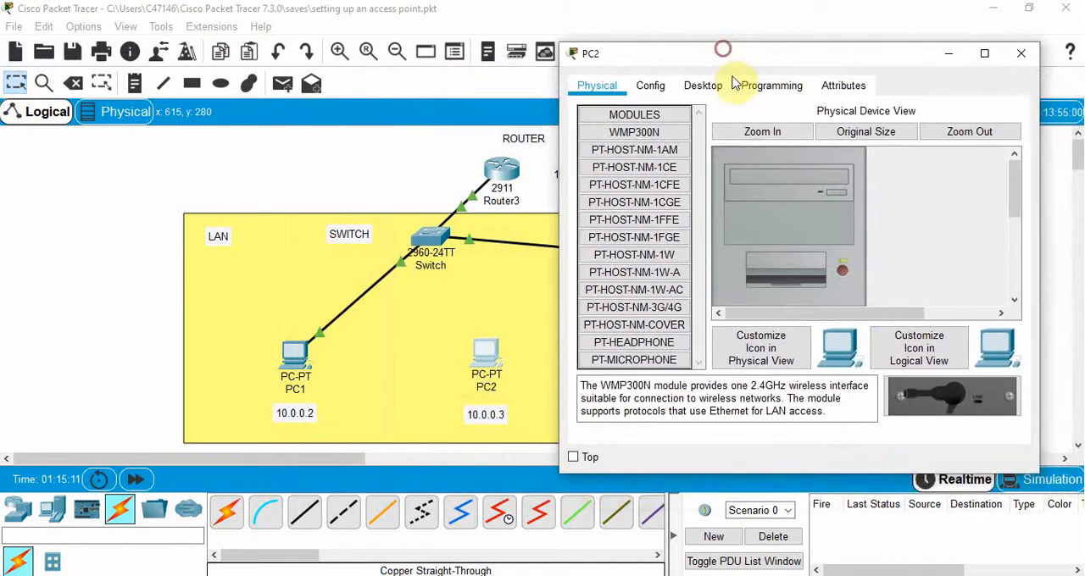
{"action": "left_click_drag", "start_coordinate": [1019, 192], "coordinate": [1017, 266]}
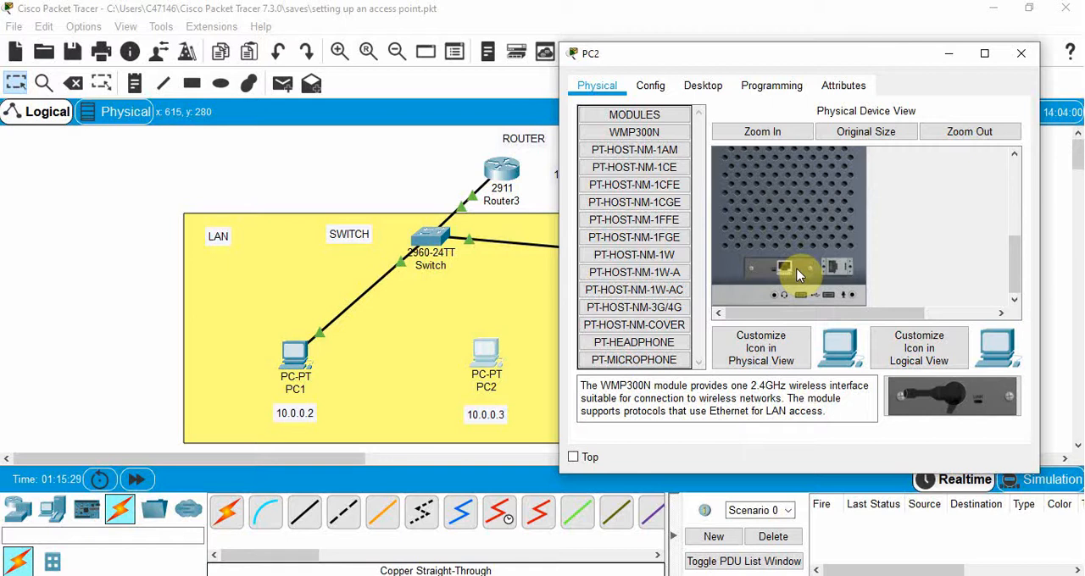
{"action": "left_click_drag", "start_coordinate": [1013, 273], "coordinate": [1013, 222]}
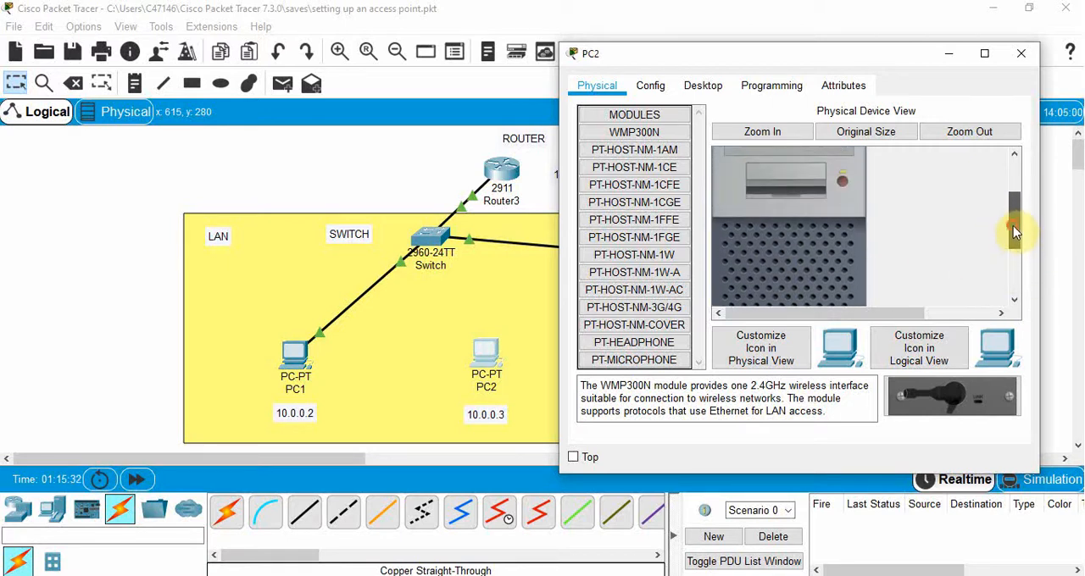
{"action": "left_click", "coordinate": [844, 182]}
{"action": "left_click_drag", "start_coordinate": [1011, 212], "coordinate": [1015, 260]}
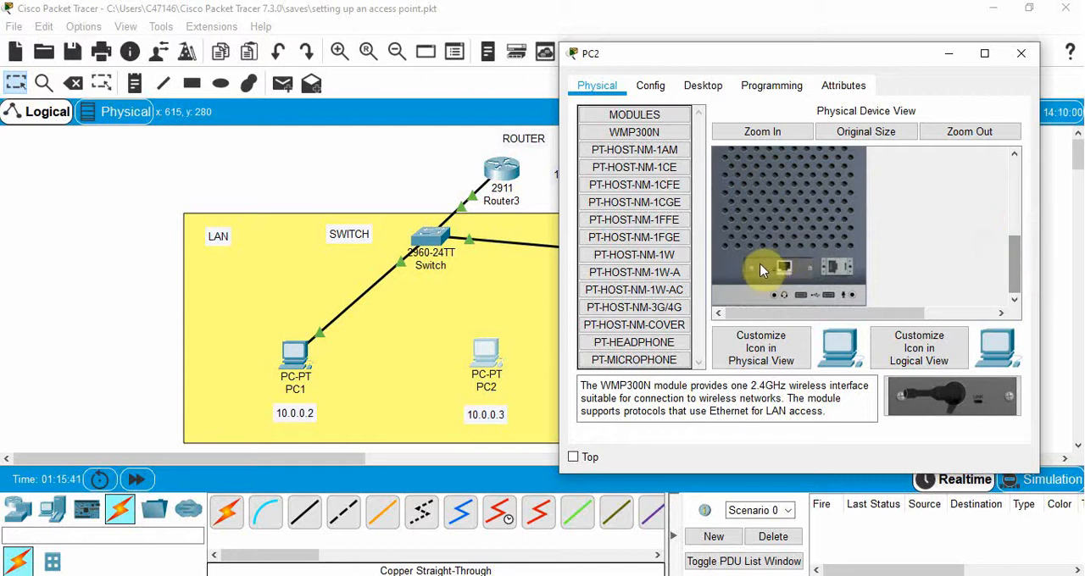
{"action": "left_click_drag", "start_coordinate": [761, 269], "coordinate": [635, 235]}
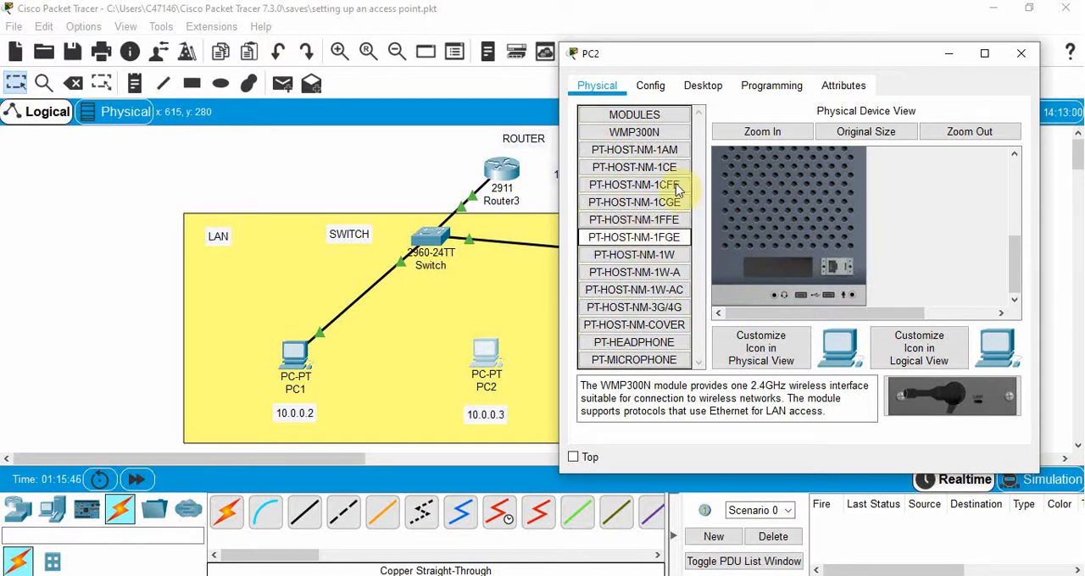
- Install the WMP300N wireless module in PC2's empty slot and power the PC back on
{"action": "left_click_drag", "start_coordinate": [646, 135], "coordinate": [784, 262]}
{"action": "left_click_drag", "start_coordinate": [1013, 266], "coordinate": [997, 207]}
{"action": "left_click", "coordinate": [842, 208]}
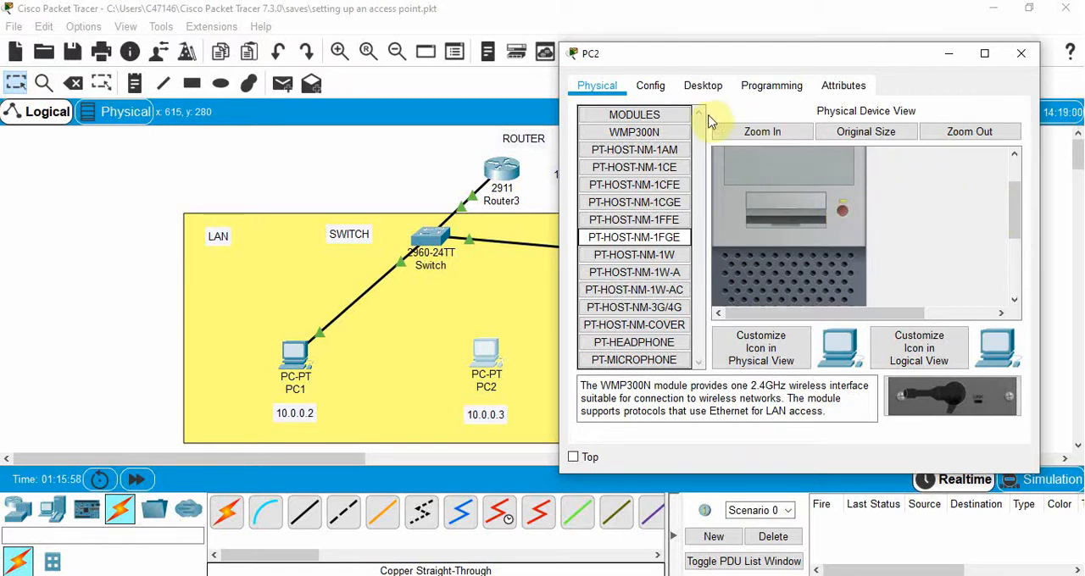
- Connect PC2 to the YOURNETWORK wireless network using WEP security and the WEP key
{"action": "left_click", "coordinate": [709, 88]}
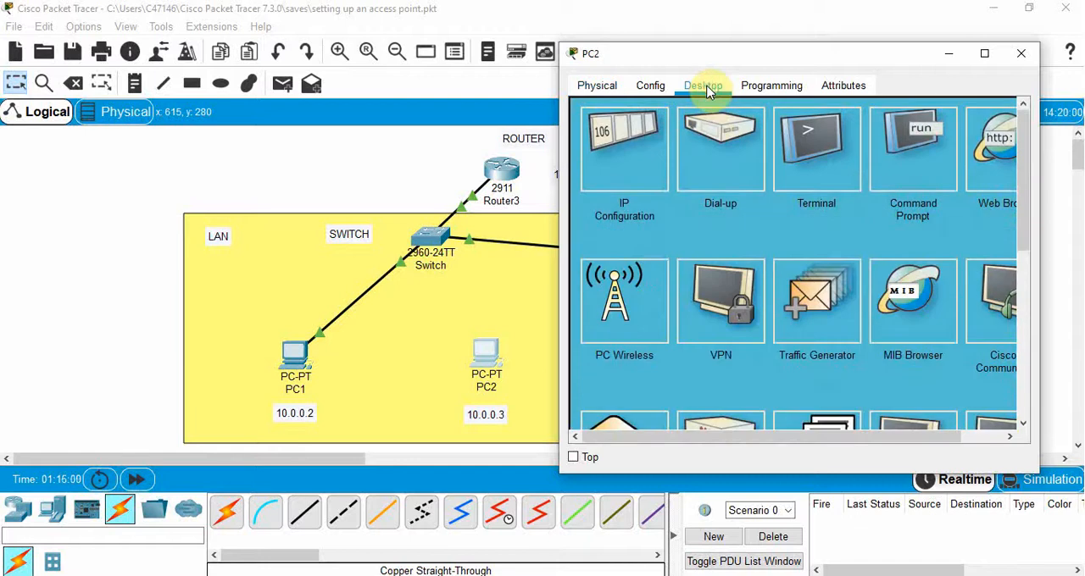
{"action": "left_click", "coordinate": [617, 293]}
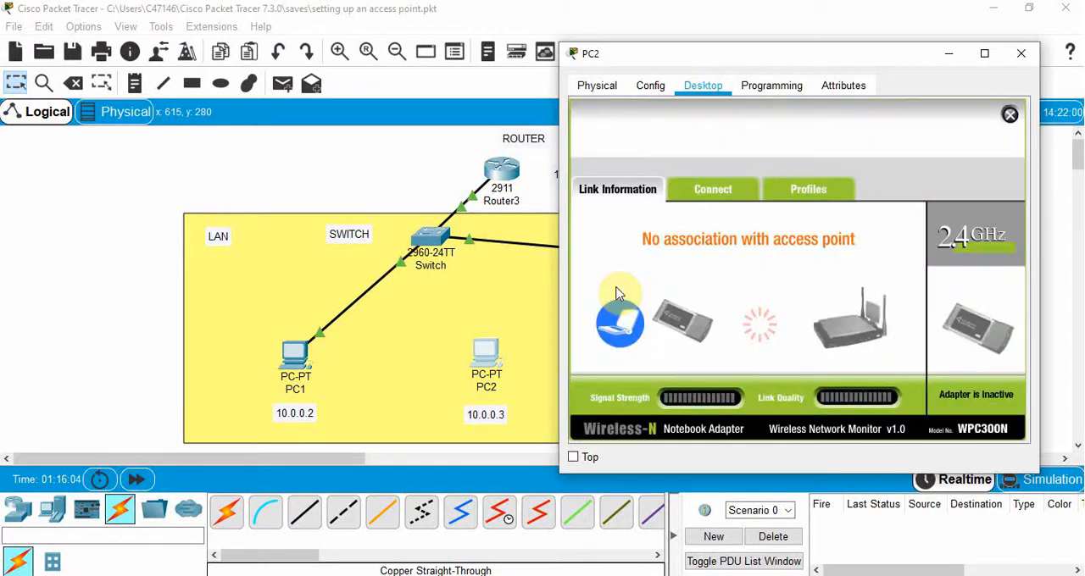
{"action": "left_click_drag", "start_coordinate": [748, 53], "coordinate": [736, 51]}
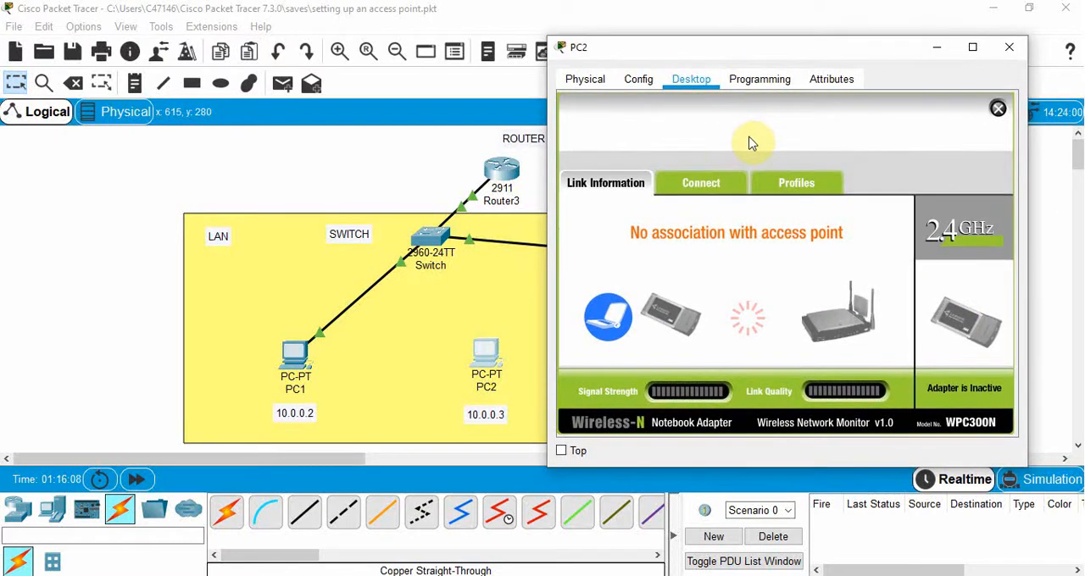
{"action": "left_click", "coordinate": [705, 182]}
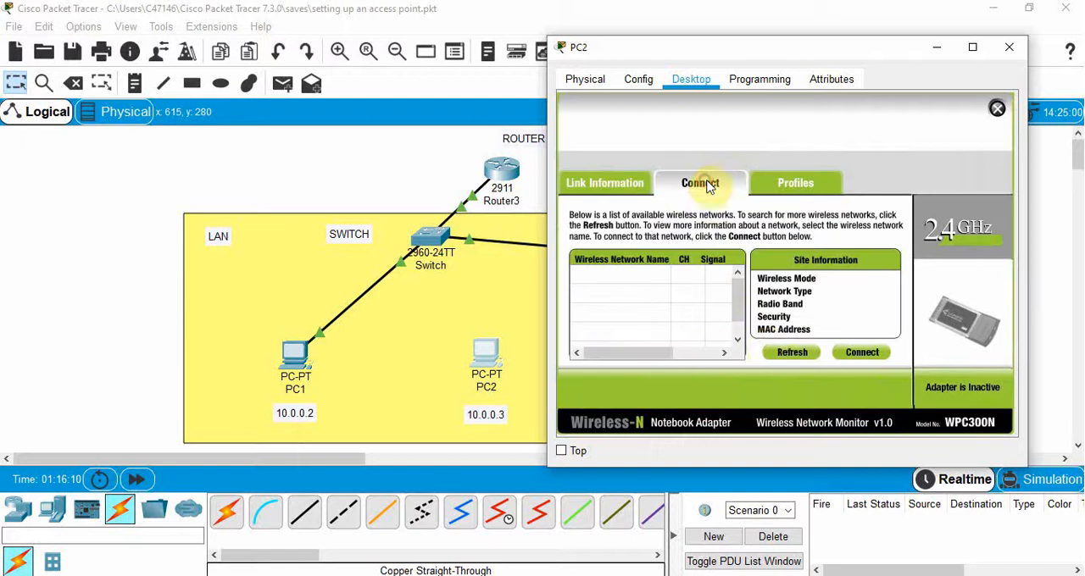
{"action": "left_click", "coordinate": [791, 353]}
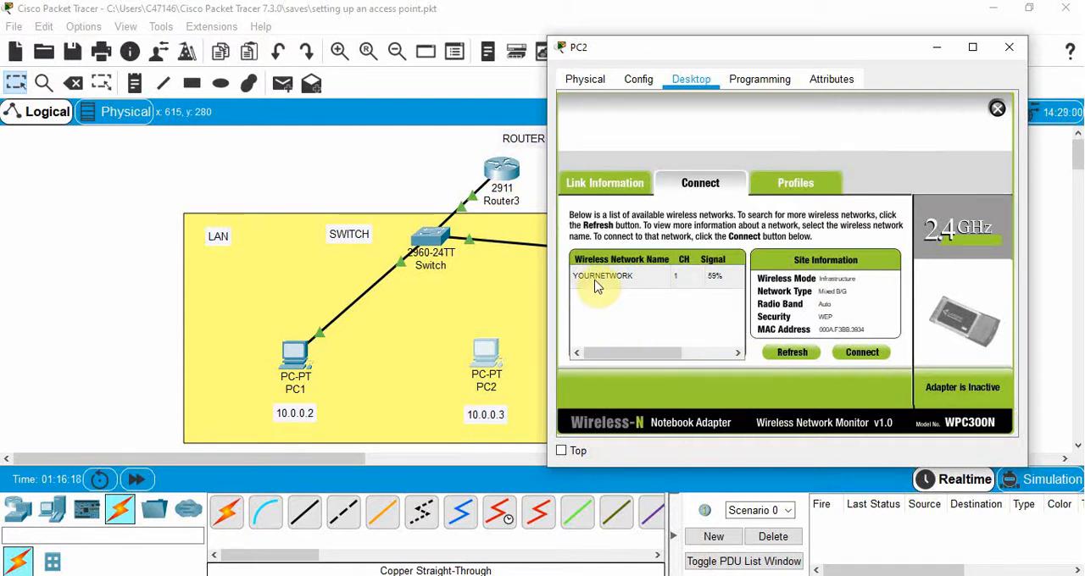
{"action": "left_click", "coordinate": [868, 353]}
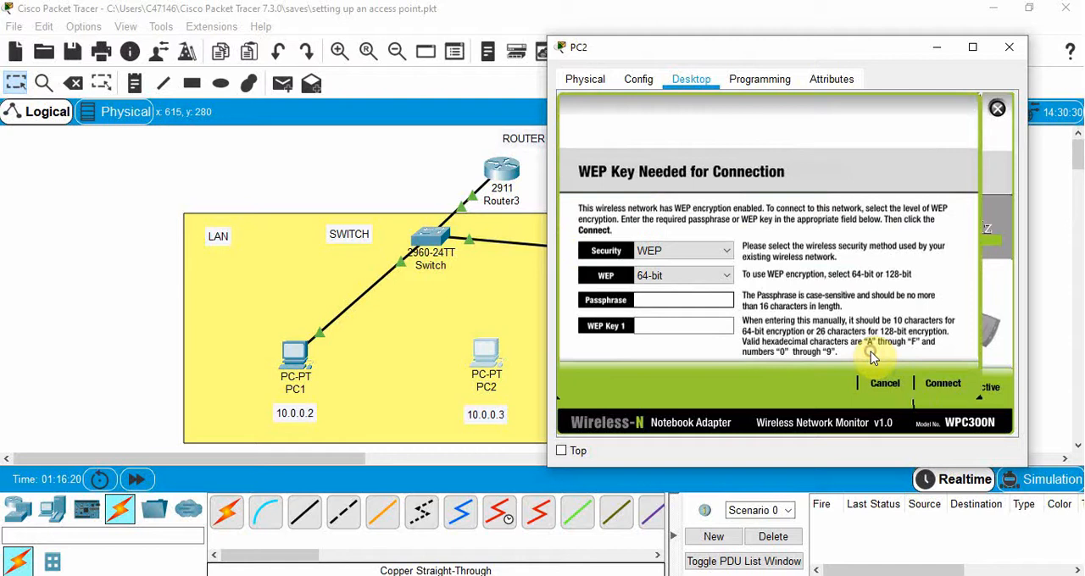
{"action": "left_click", "coordinate": [654, 332]}
{"action": "type", "text": "1234567890"}
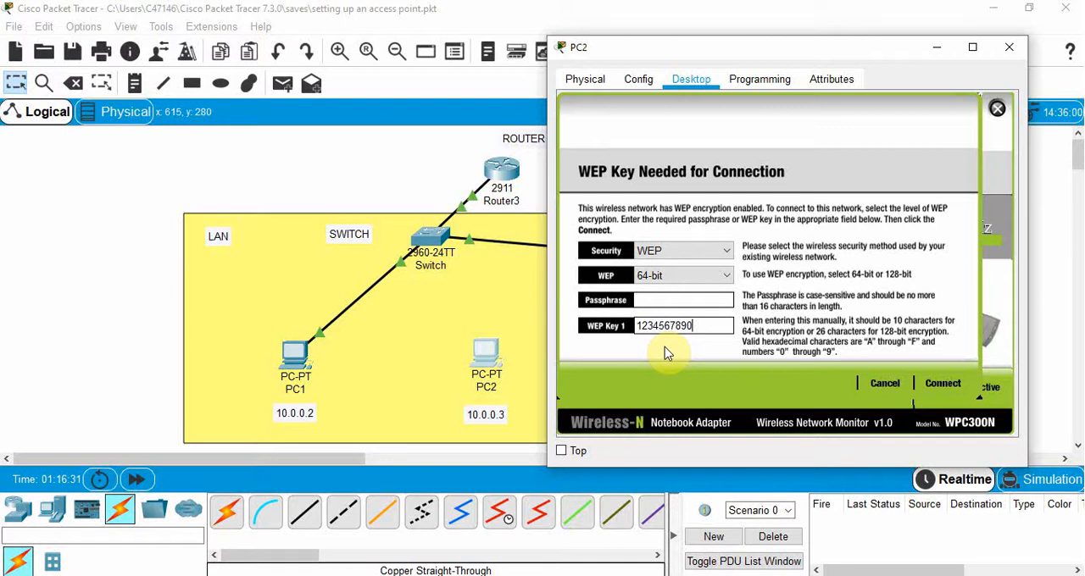
{"action": "left_click", "coordinate": [945, 383]}
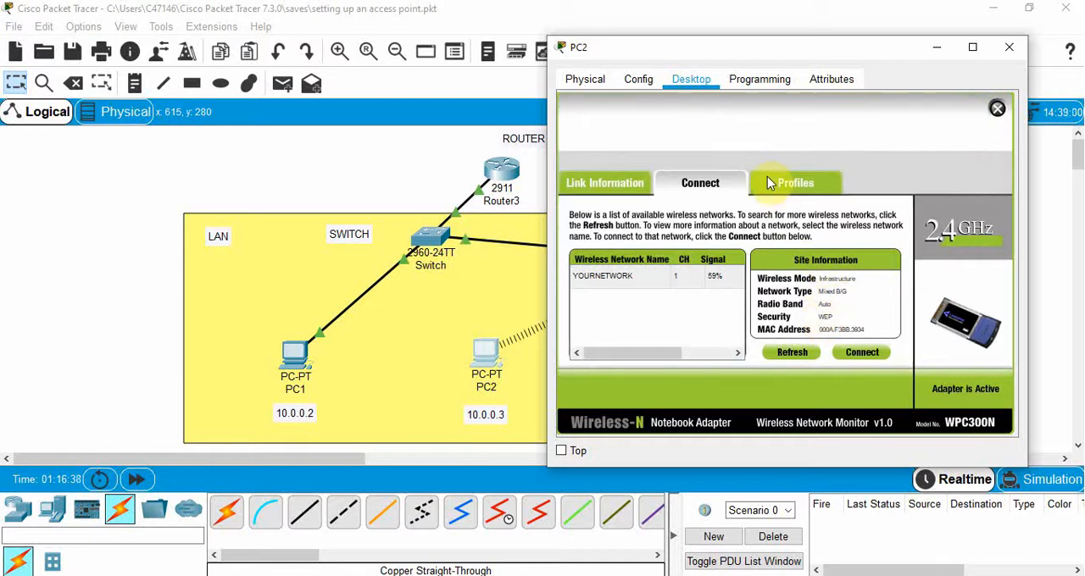
- Configure PC2's wireless interface with the static IP address 10.0.0.3 and subnet mask 255.0.0.0
{"action": "left_click", "coordinate": [996, 109]}
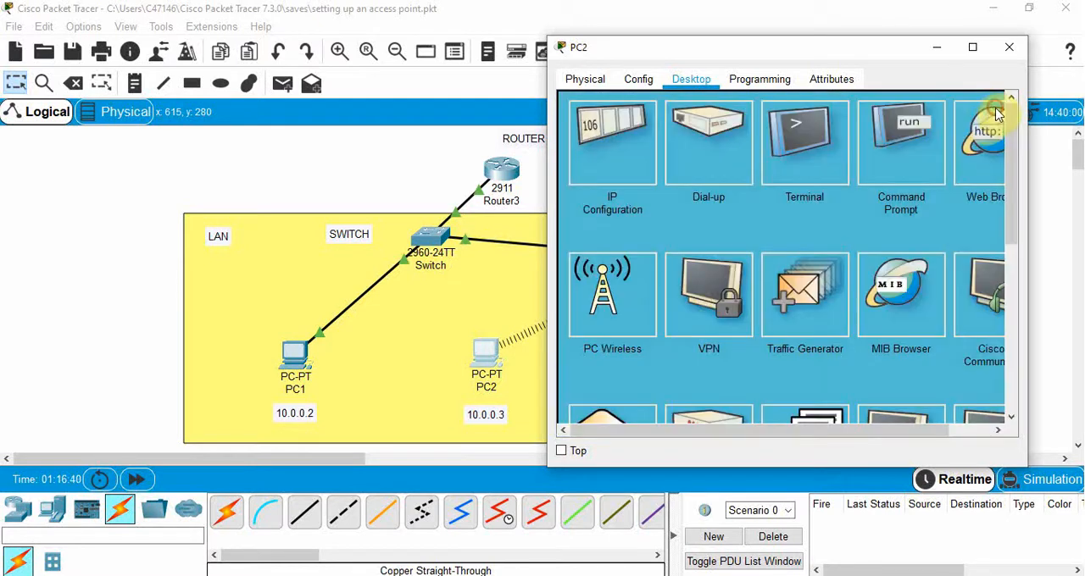
{"action": "left_click", "coordinate": [610, 132]}
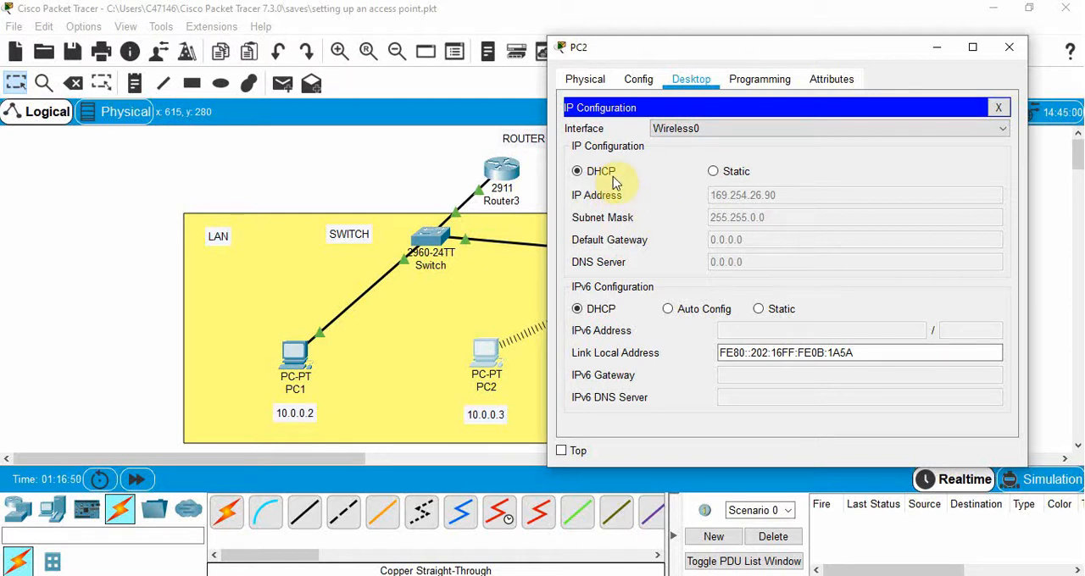
{"action": "left_click", "coordinate": [713, 172]}
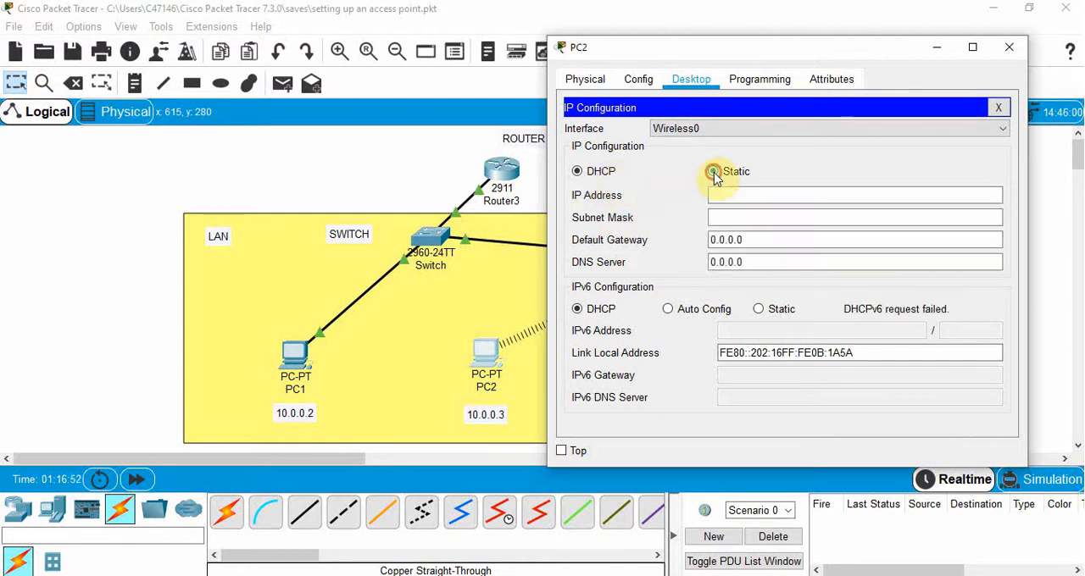
{"action": "left_click", "coordinate": [723, 197]}
{"action": "type", "text": "10.0.0.3"}
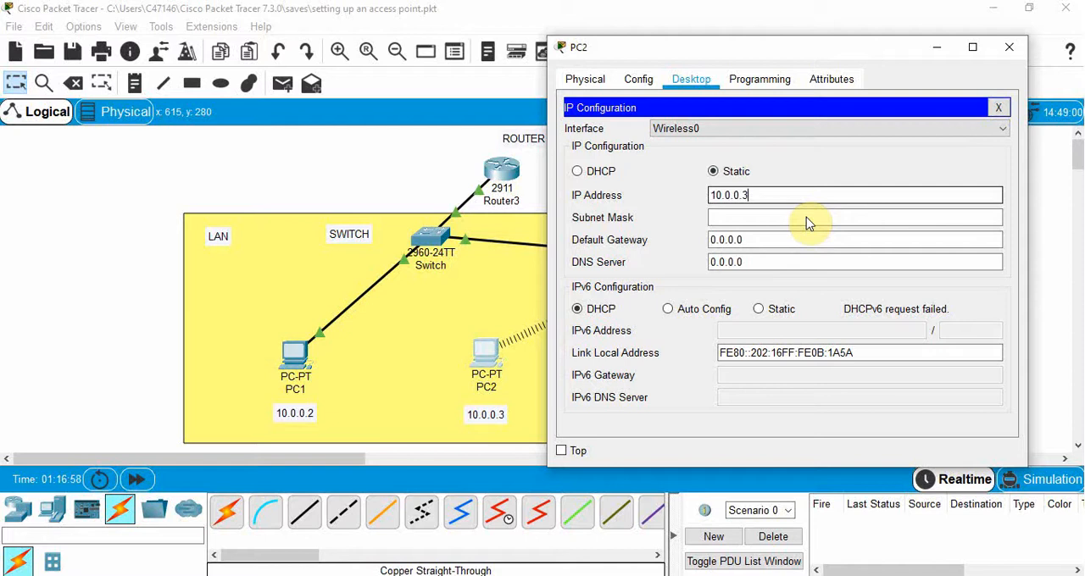
{"action": "left_click", "coordinate": [768, 223]}
- Set PC2's default gateway to 10.0.0.1 and close its configuration window
{"action": "left_click", "coordinate": [762, 241]}
{"action": "left_click_drag", "start_coordinate": [762, 241], "coordinate": [688, 241]}
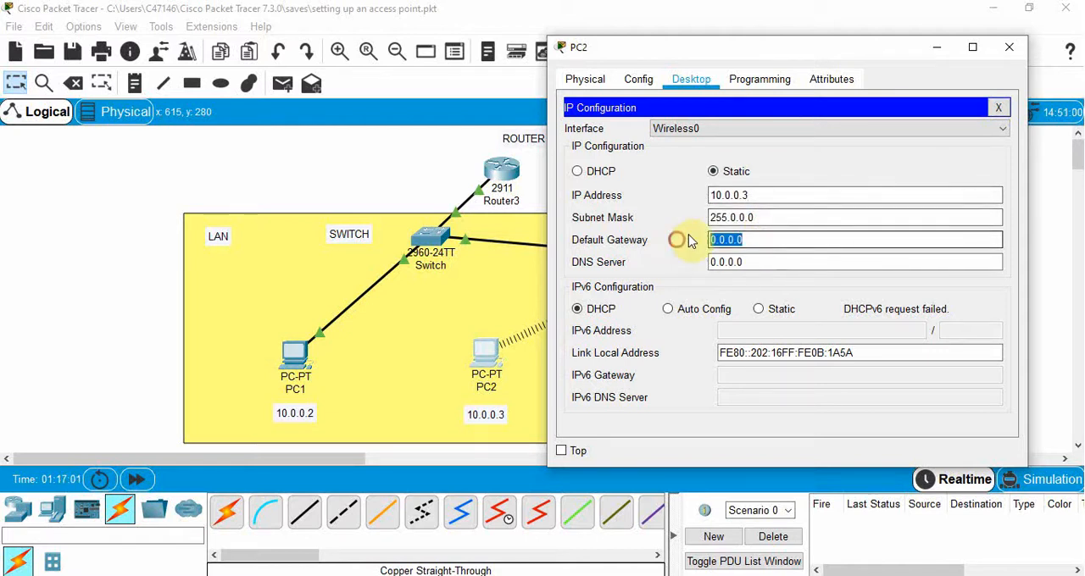
{"action": "key", "text": "BackSpace"}
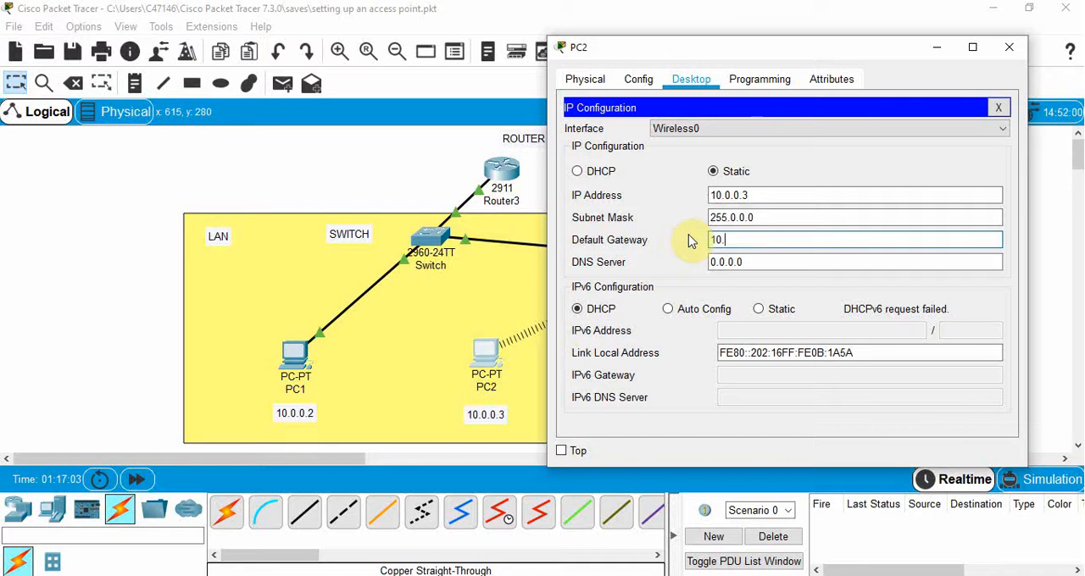
{"action": "type", "text": "10.0.0.1"}
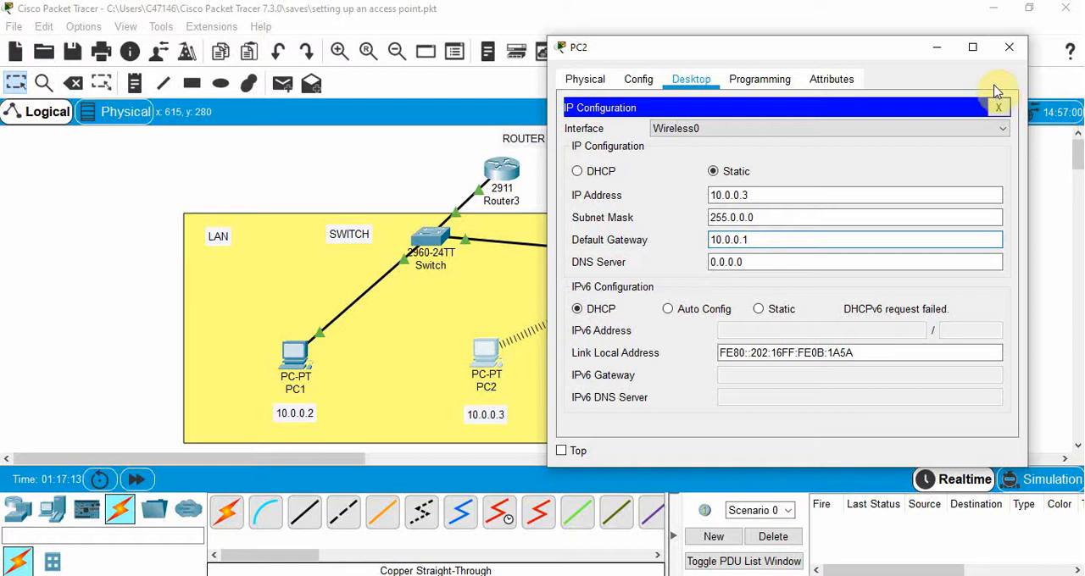
{"action": "left_click", "coordinate": [1009, 53]}
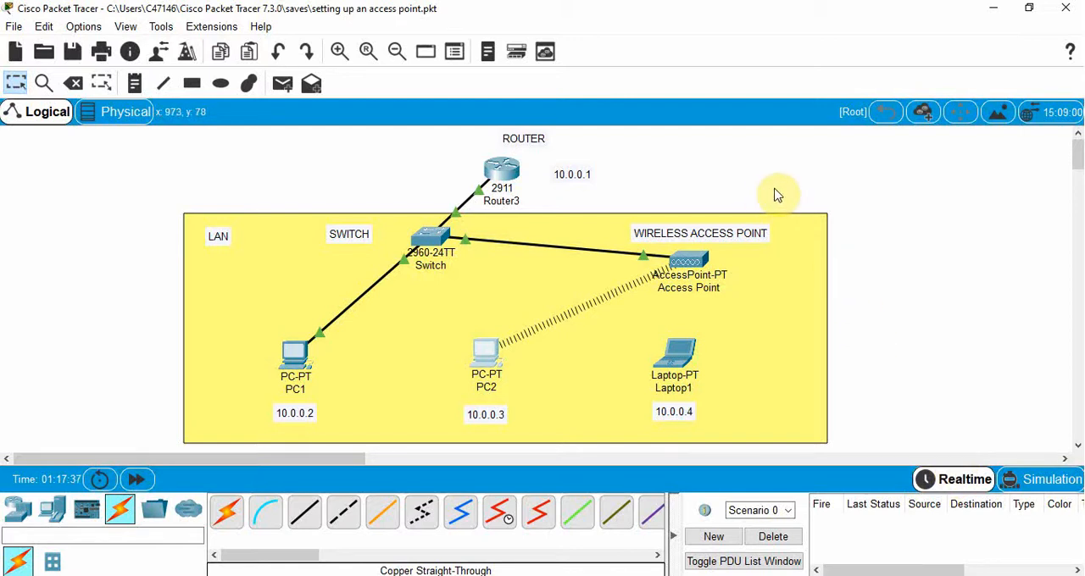
- Send a simple PDU from PC2 to PC1 to test the wireless connection
{"action": "left_click", "coordinate": [282, 85]}
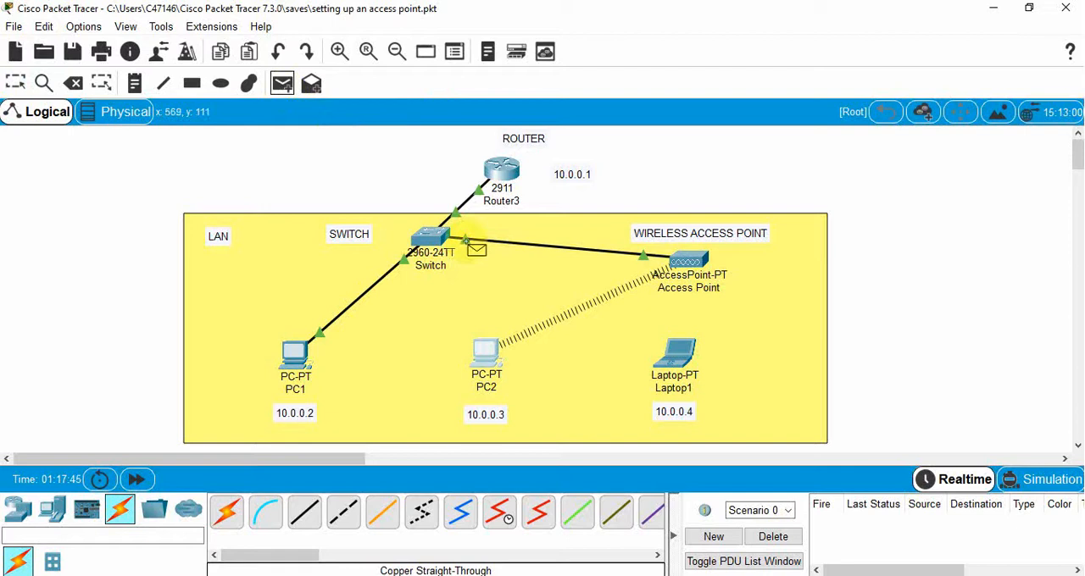
{"action": "left_click", "coordinate": [492, 347]}
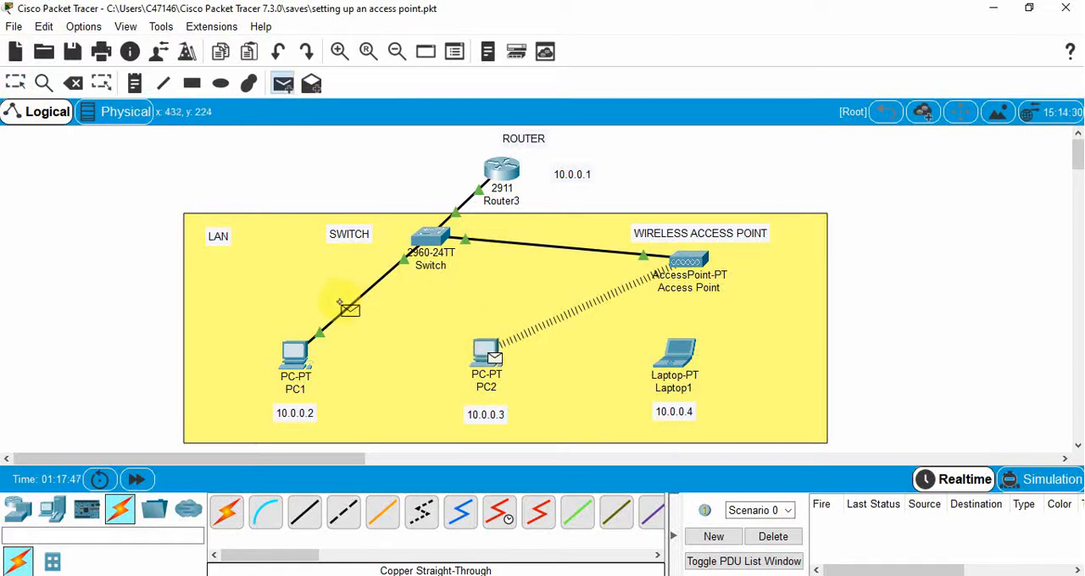
{"action": "left_click", "coordinate": [299, 352]}
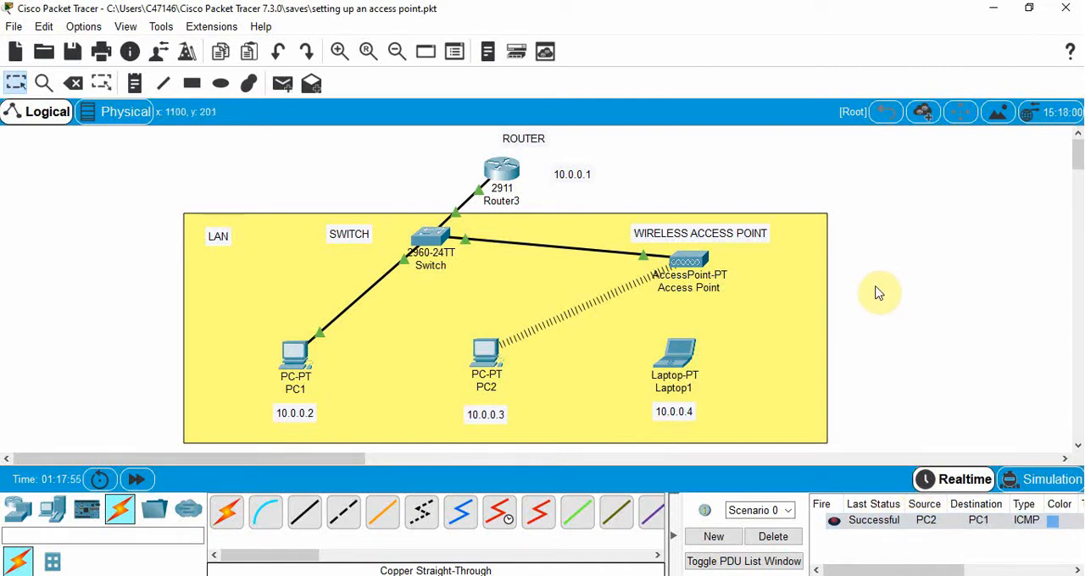
- Power off Laptop1 and remove the wired network module from its expansion slot
{"action": "left_click", "coordinate": [681, 360]}
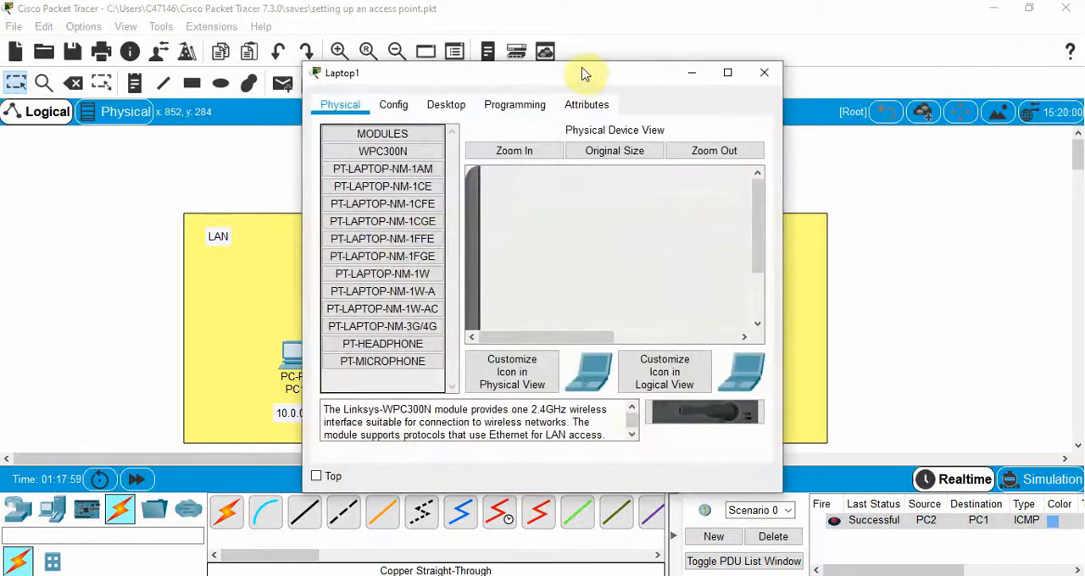
{"action": "left_click_drag", "start_coordinate": [566, 79], "coordinate": [835, 87]}
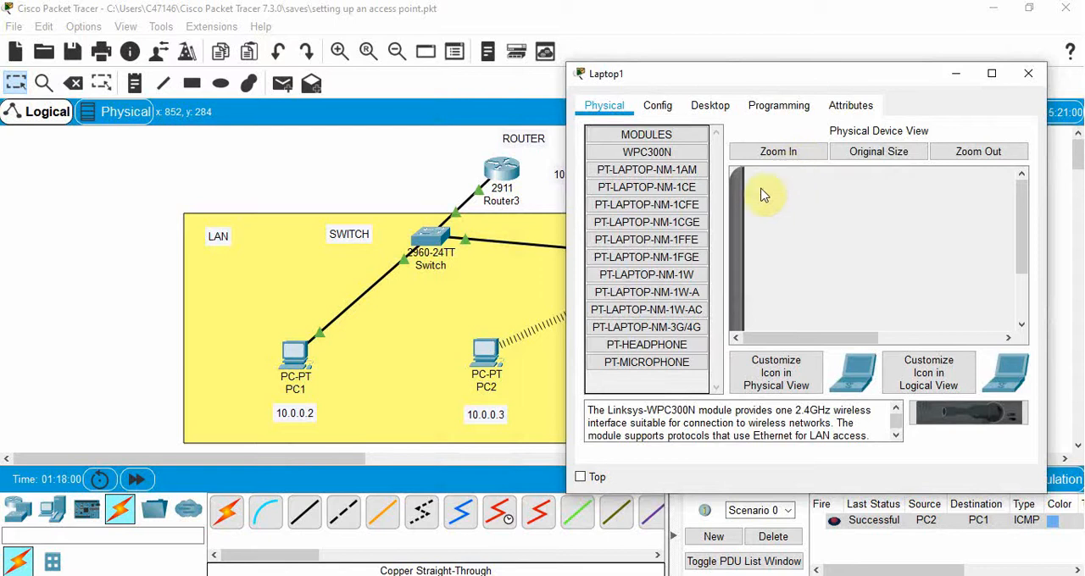
{"action": "left_click_drag", "start_coordinate": [1019, 206], "coordinate": [1028, 285]}
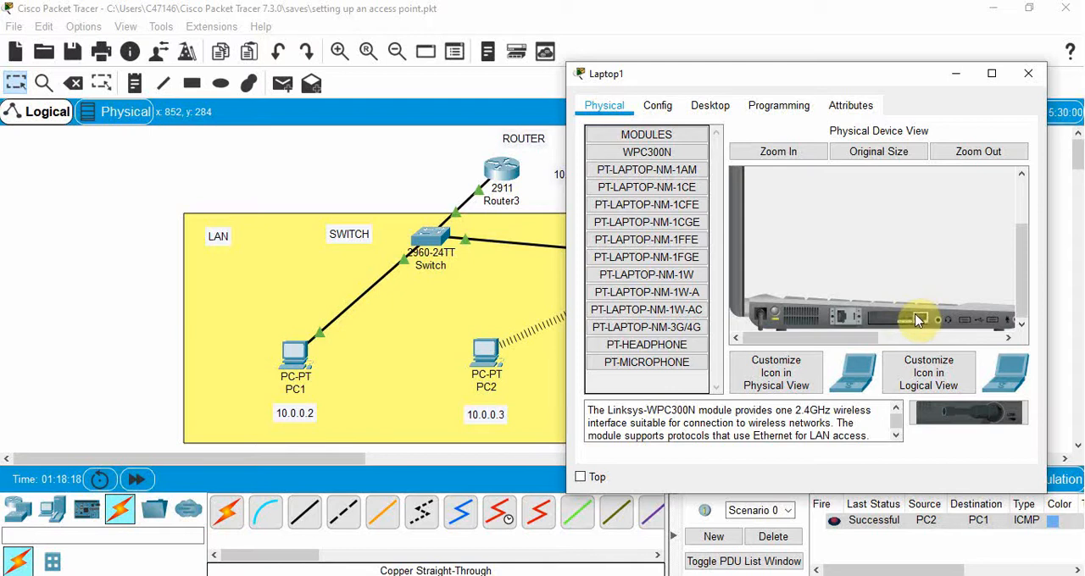
{"action": "left_click_drag", "start_coordinate": [918, 320], "coordinate": [776, 320]}
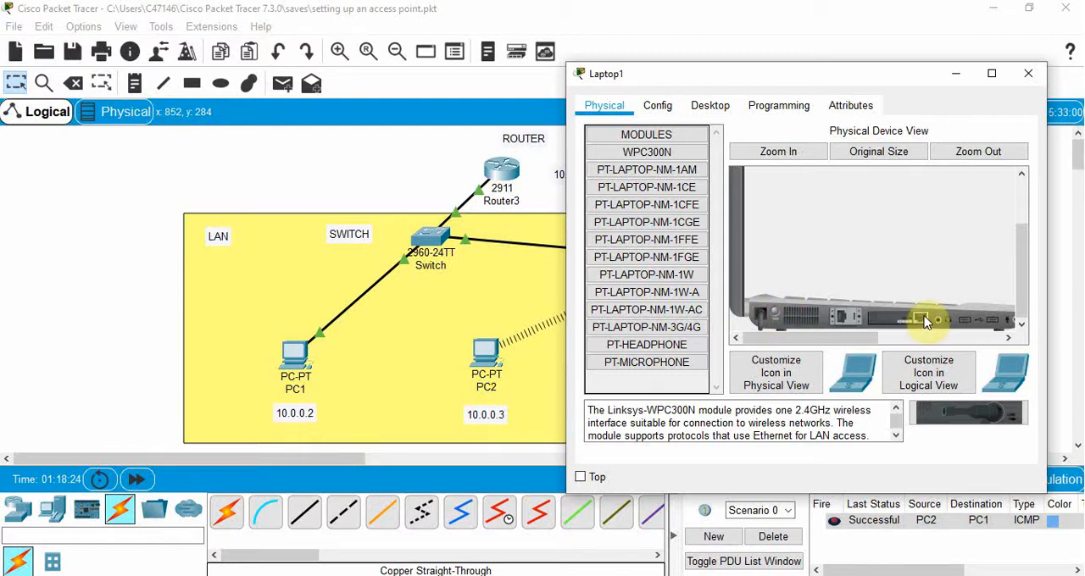
{"action": "left_click_drag", "start_coordinate": [927, 322], "coordinate": [654, 276]}
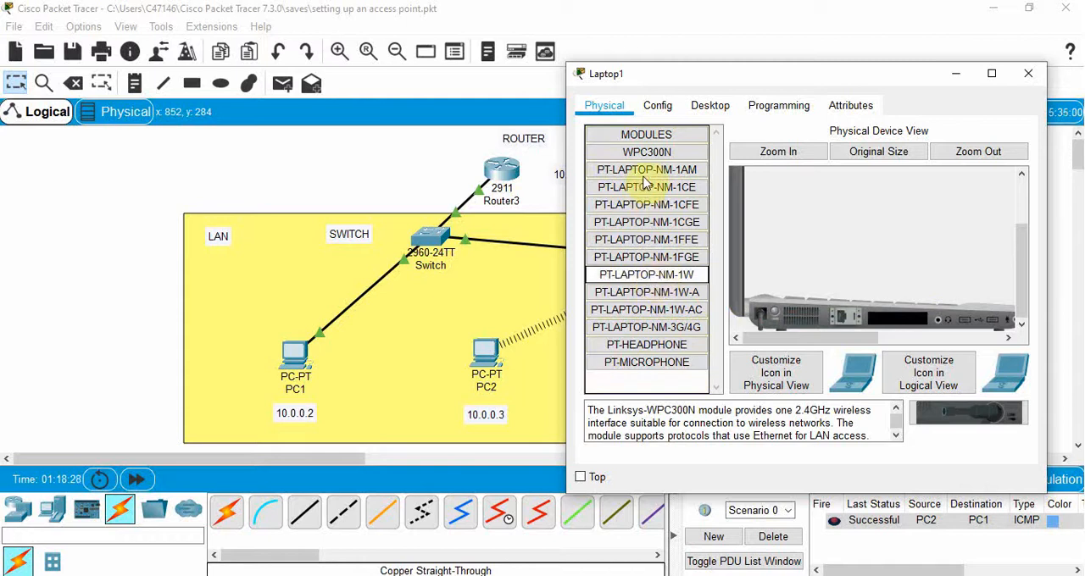
- Install the WPC300N wireless module in Laptop1's empty slot and power the laptop back on
{"action": "left_click_drag", "start_coordinate": [637, 155], "coordinate": [904, 325]}
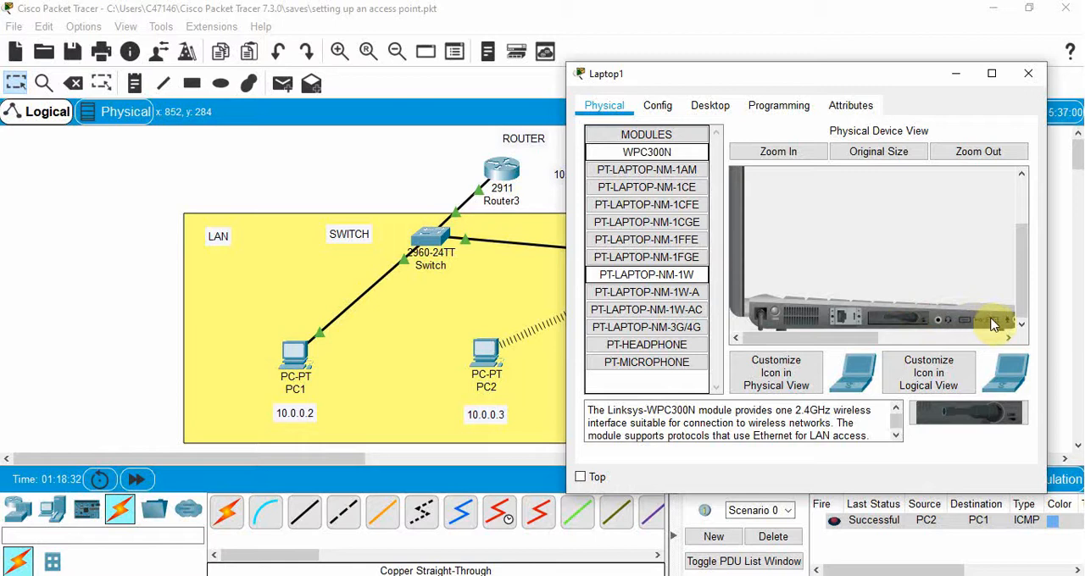
{"action": "left_click_drag", "start_coordinate": [1022, 279], "coordinate": [1022, 273]}
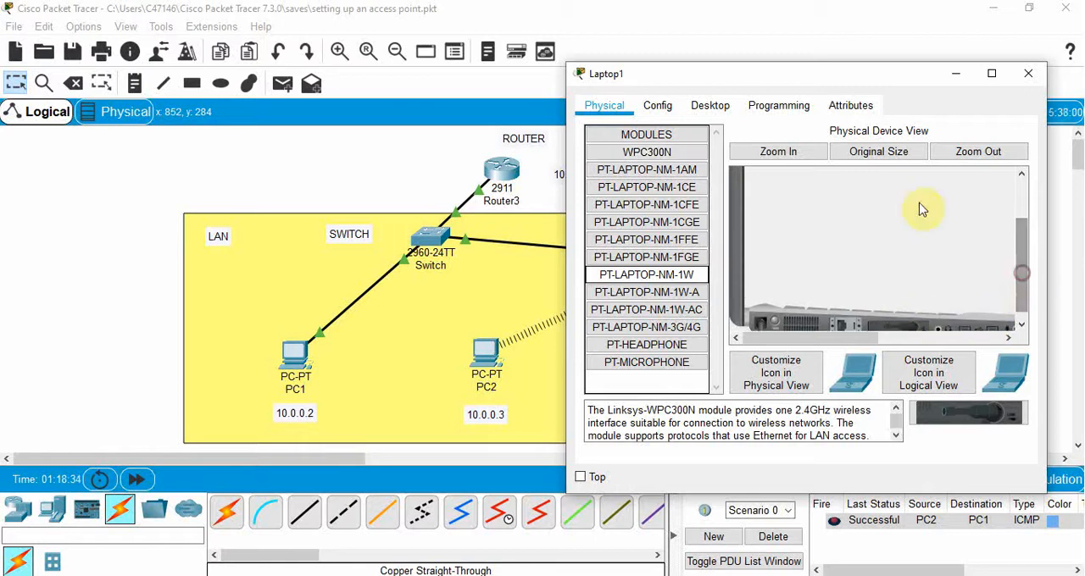
{"action": "left_click", "coordinate": [710, 107]}
{"action": "left_click", "coordinate": [595, 307]}
{"action": "left_click", "coordinate": [772, 323]}
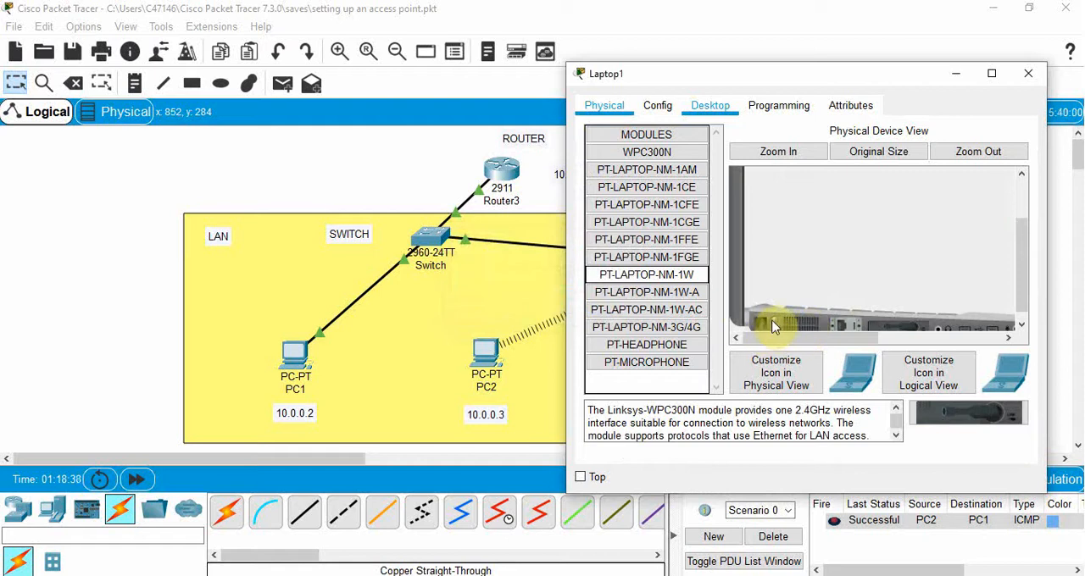
- Connect Laptop1 to the YOURNETWORK wireless network using 64-bit WEP security and the WEP key
{"action": "left_click", "coordinate": [711, 108]}
{"action": "left_click", "coordinate": [640, 325]}
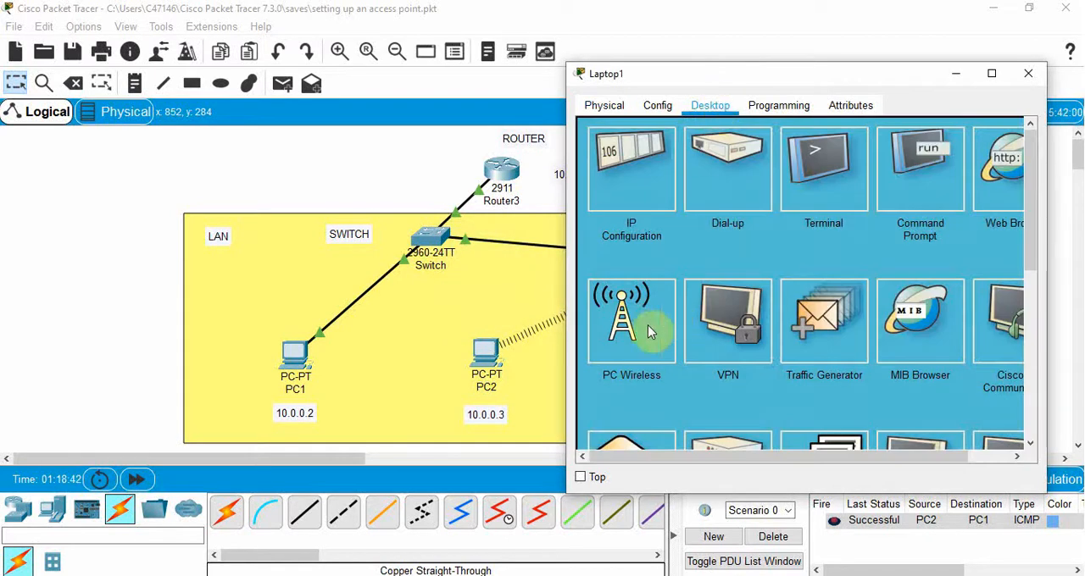
{"action": "left_click", "coordinate": [716, 209]}
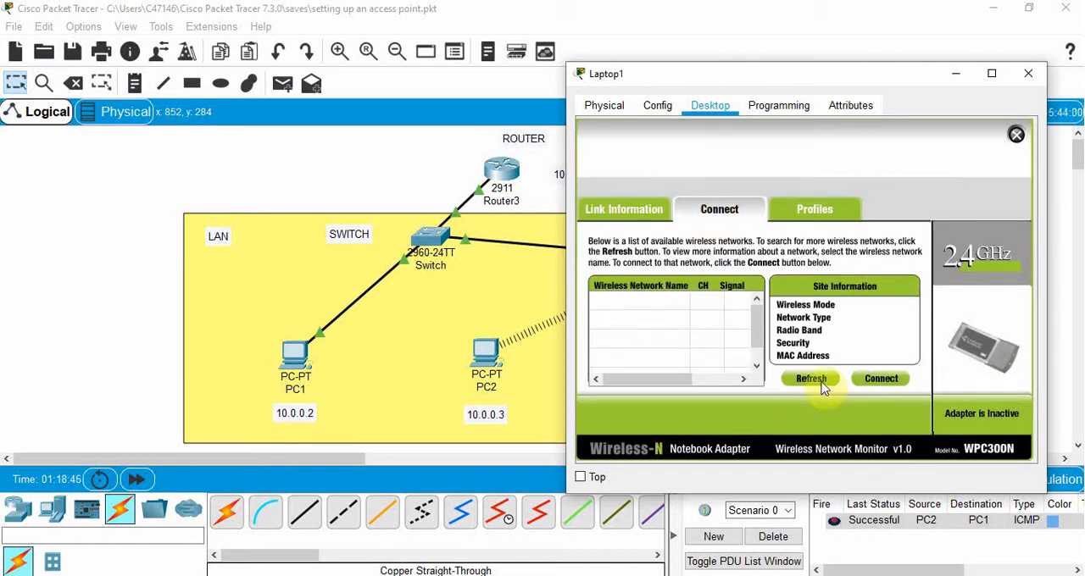
{"action": "left_click", "coordinate": [813, 380]}
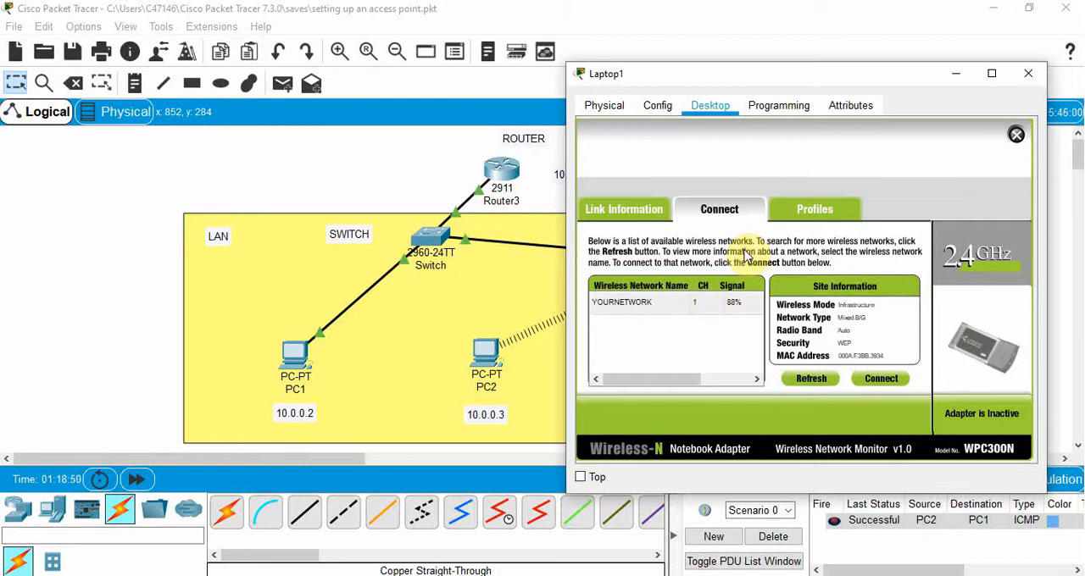
{"action": "left_click", "coordinate": [881, 379]}
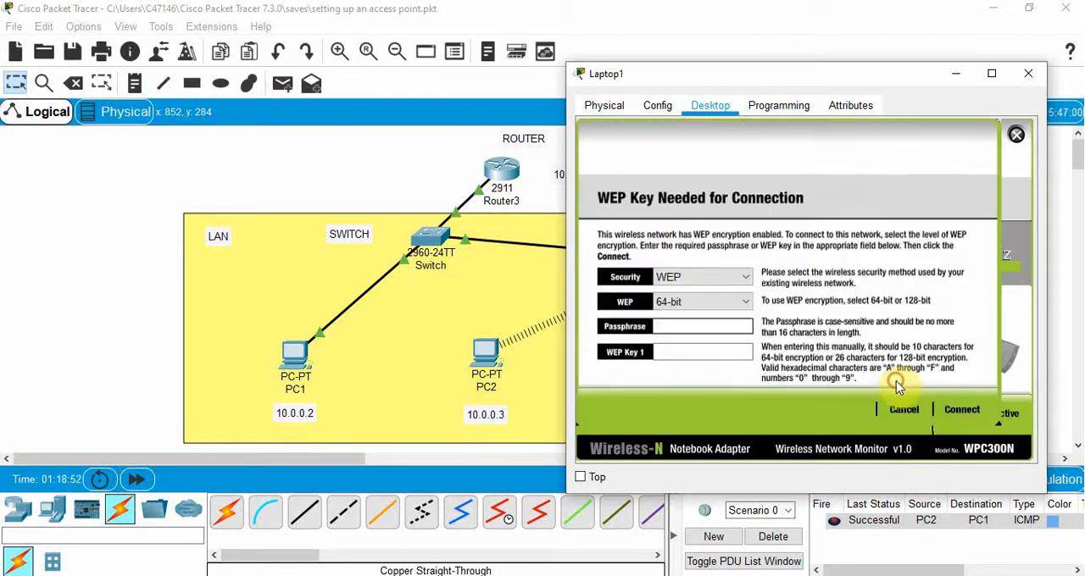
{"action": "type", "text": "1234567890"}
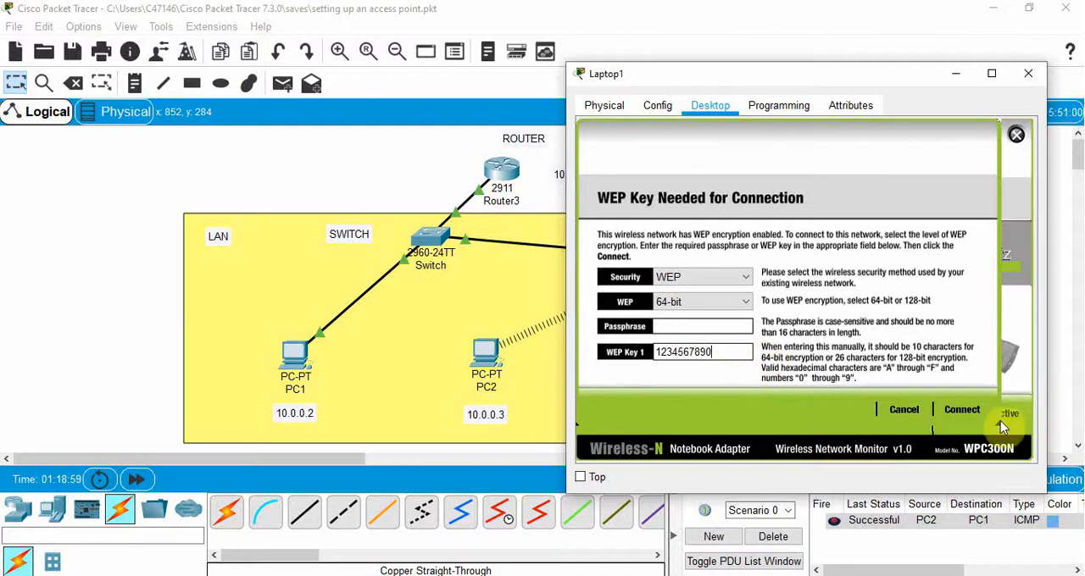
{"action": "left_click", "coordinate": [962, 410]}
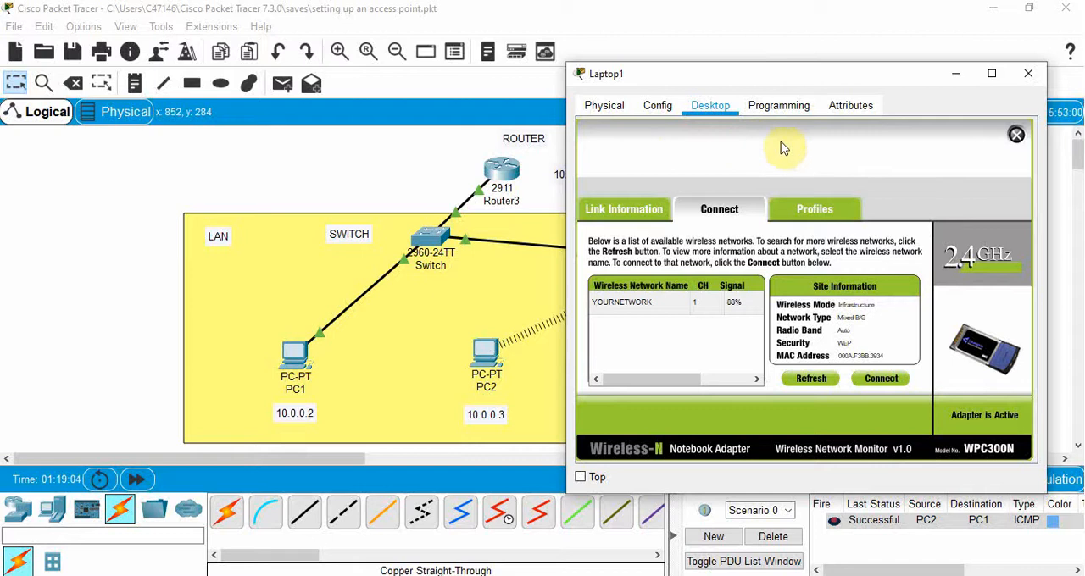
- Configure Laptop1's wireless interface with the static IP address 10.0.0.4 and subnet mask 255.0.0.0
{"action": "left_click", "coordinate": [1016, 134]}
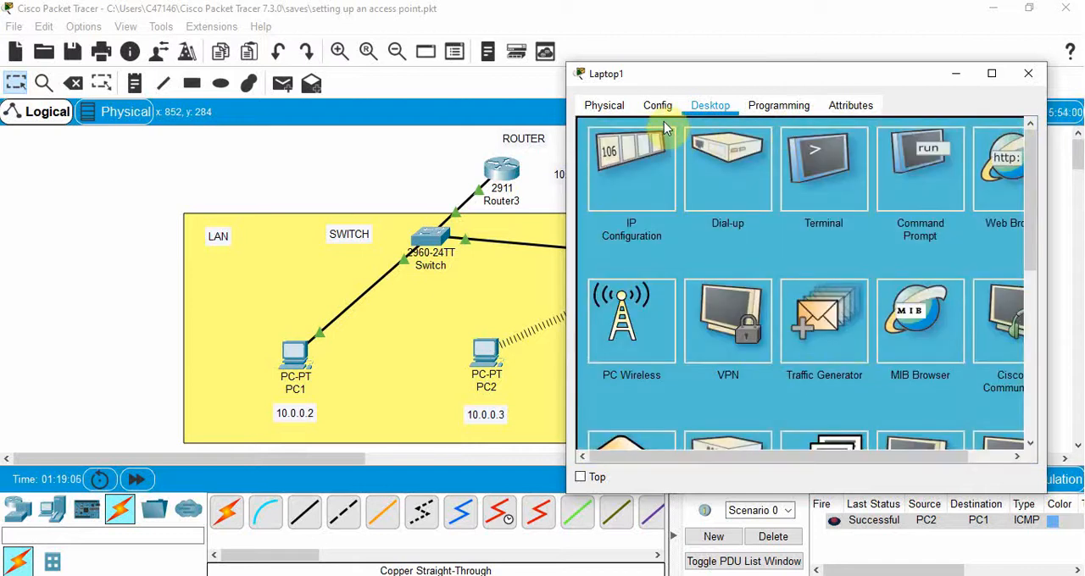
{"action": "left_click", "coordinate": [631, 153]}
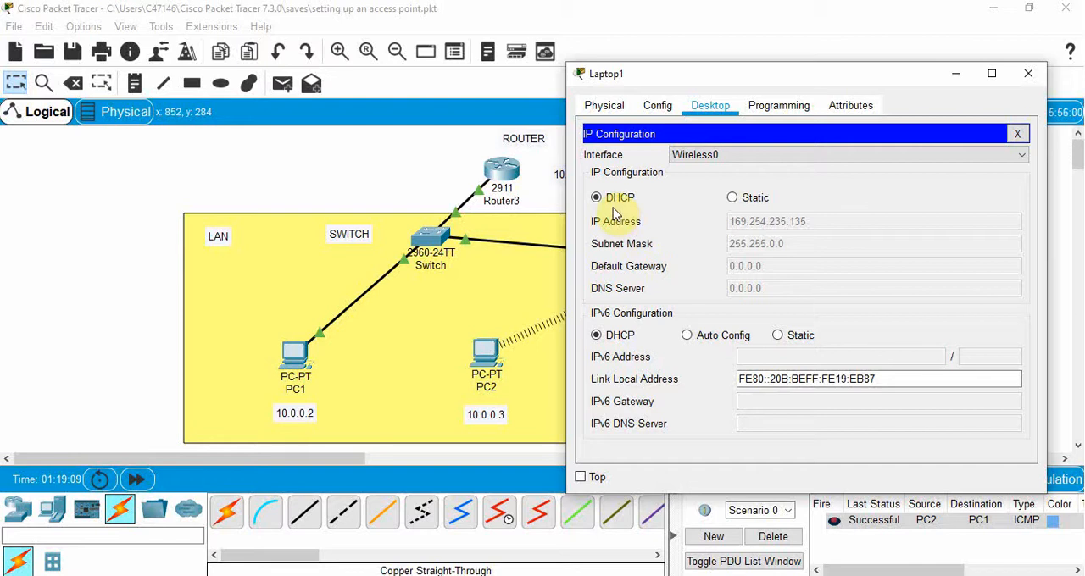
{"action": "left_click", "coordinate": [733, 198]}
{"action": "left_click", "coordinate": [771, 222]}
{"action": "left_click_drag", "start_coordinate": [721, 75], "coordinate": [255, 57]}
{"action": "type", "text": "10"}
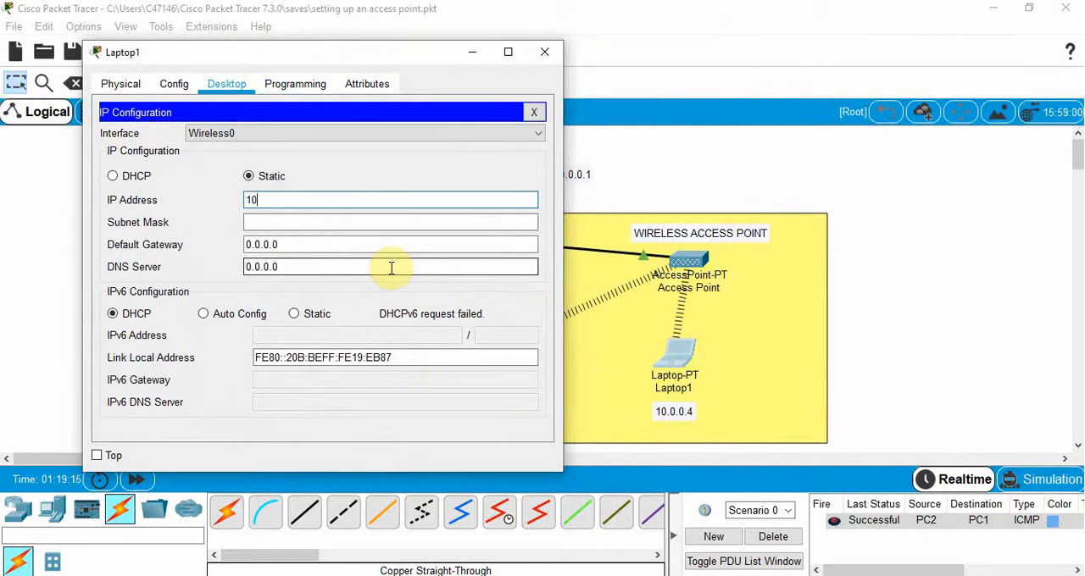
{"action": "type", "text": ".0.0.4"}
{"action": "left_click", "coordinate": [266, 220]}
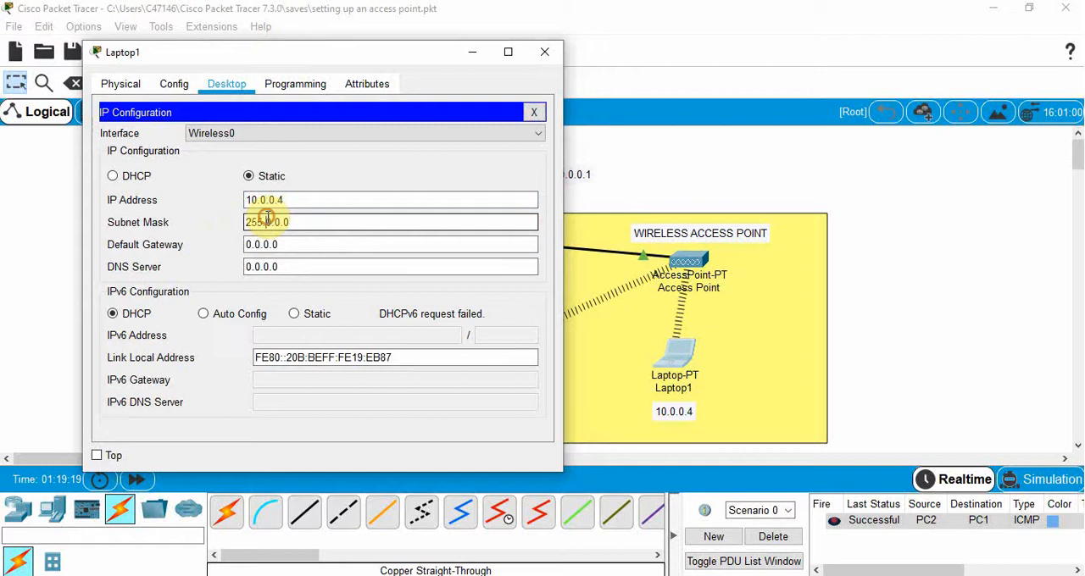
- Set Laptop1's default gateway to 10.0.0.1 and close its configuration window
{"action": "left_click_drag", "start_coordinate": [291, 245], "coordinate": [162, 249]}
{"action": "type", "text": "10.0.0"}
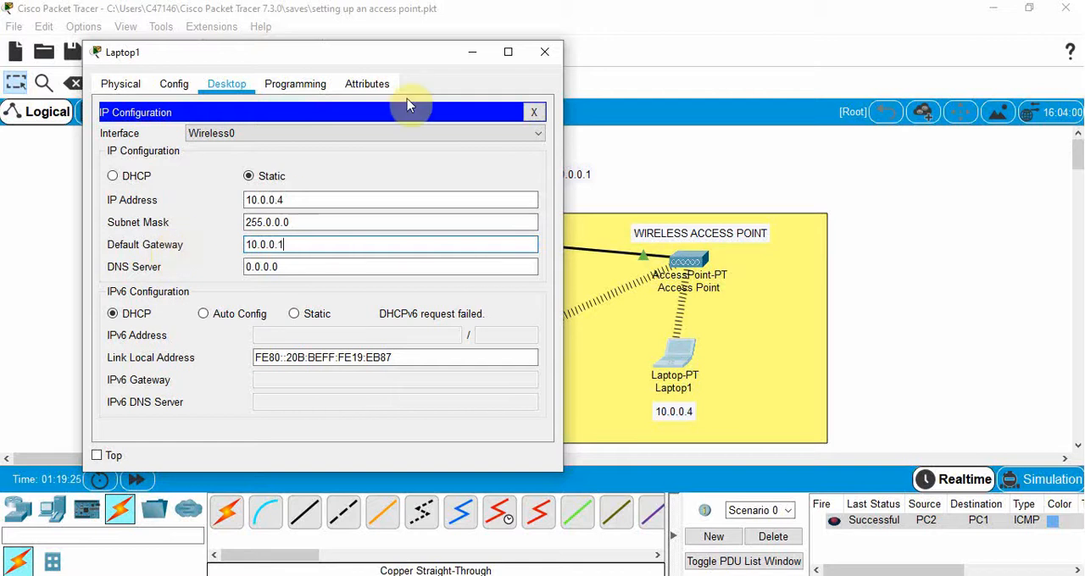
{"action": "left_click", "coordinate": [545, 52]}
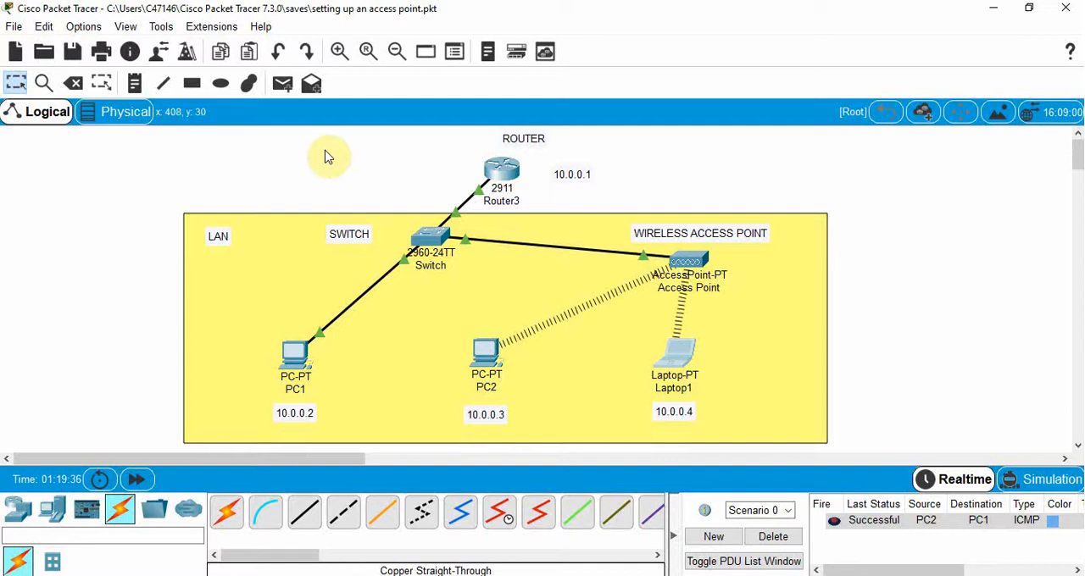
- Send a simple PDU from Laptop1 to PC1 to test the laptop's connection
{"action": "left_click", "coordinate": [282, 84]}
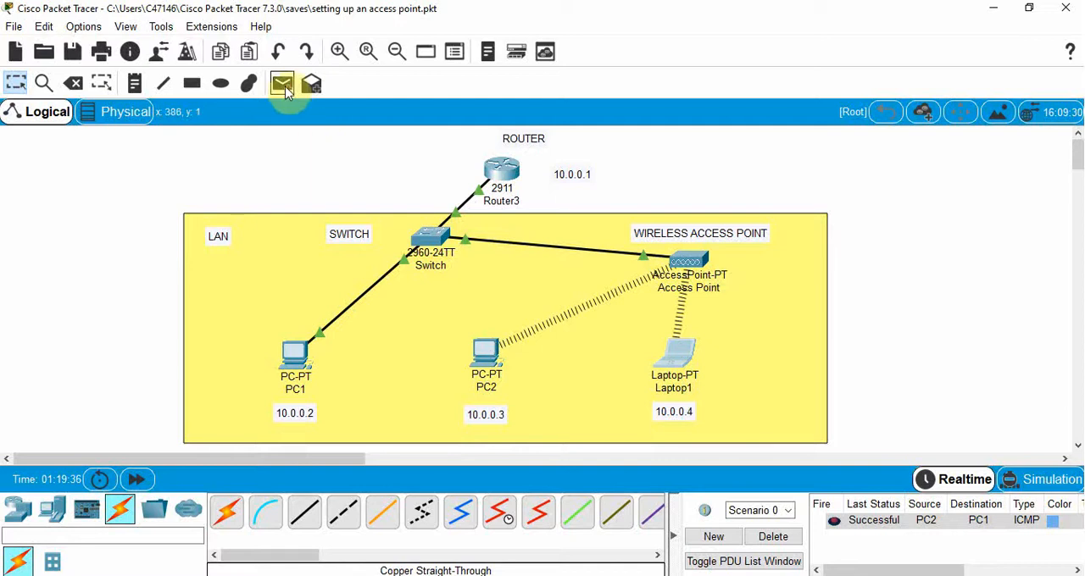
{"action": "left_click", "coordinate": [685, 350]}
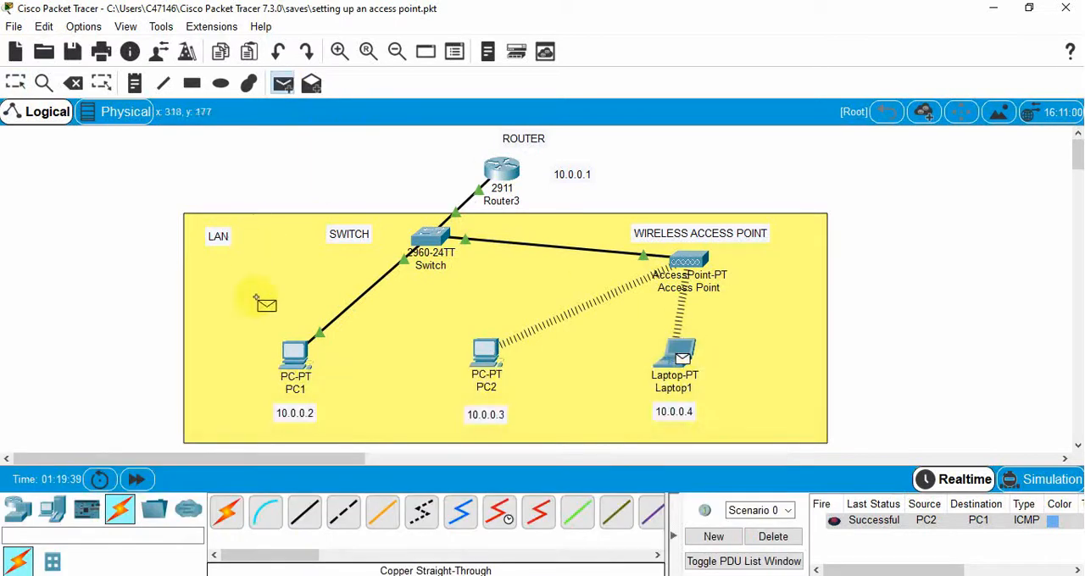
{"action": "left_click", "coordinate": [296, 354]}
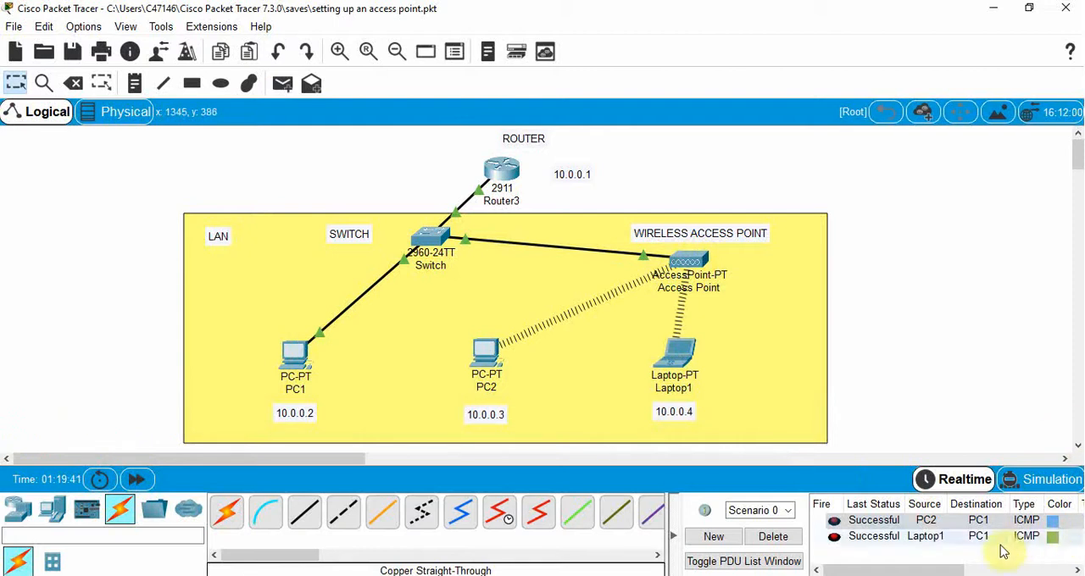